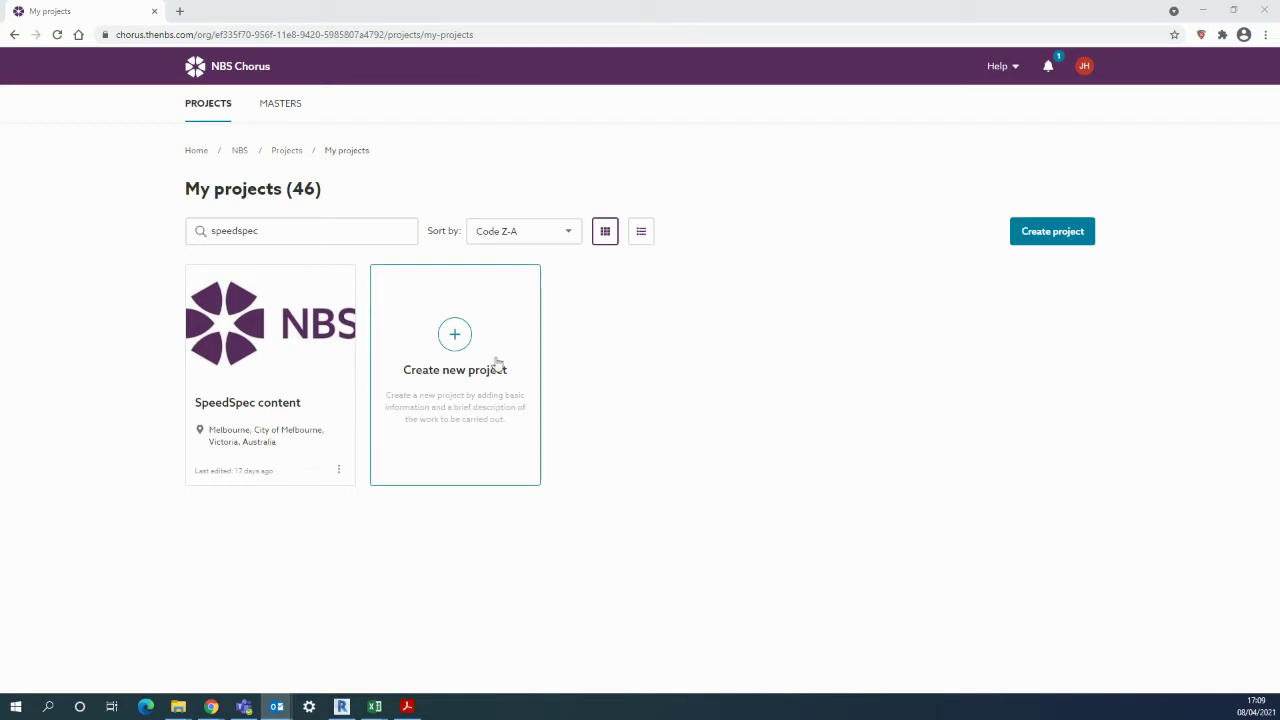
# - Start a new project with the code 0804 and the title SpeedSPec
pyautogui.click(650, 239)
pyautogui.click(609, 234)
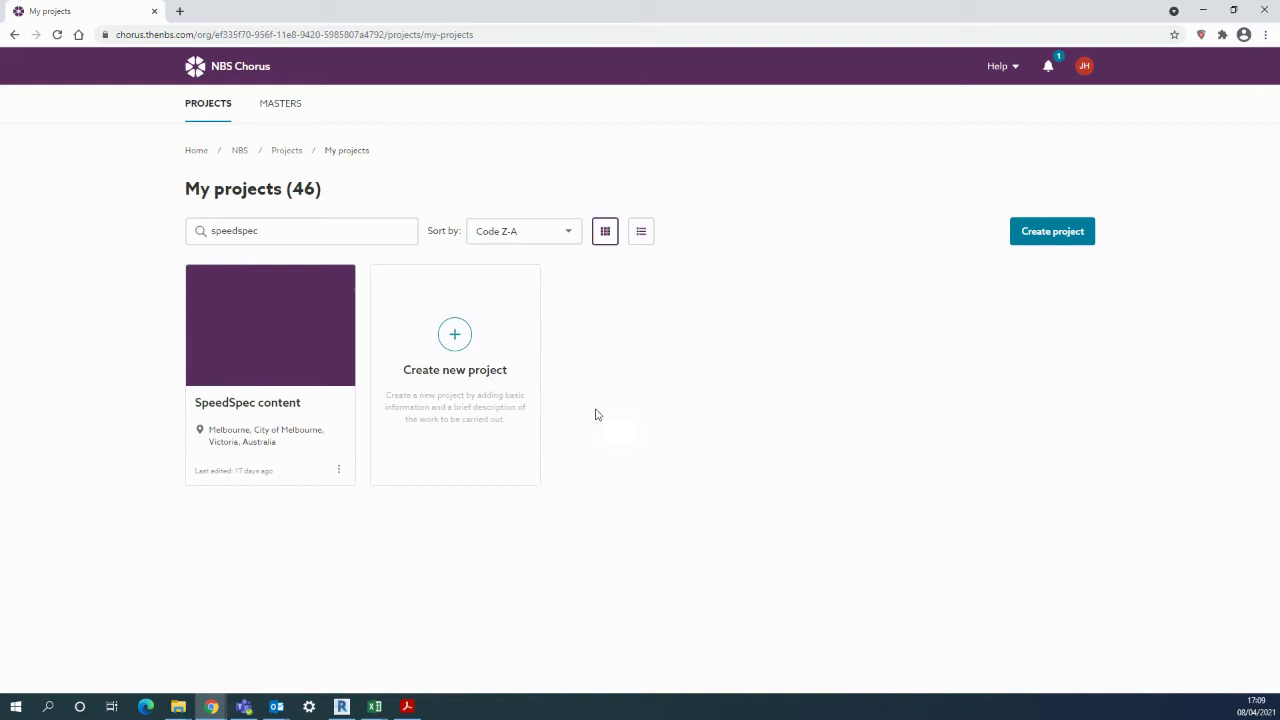
pyautogui.click(460, 342)
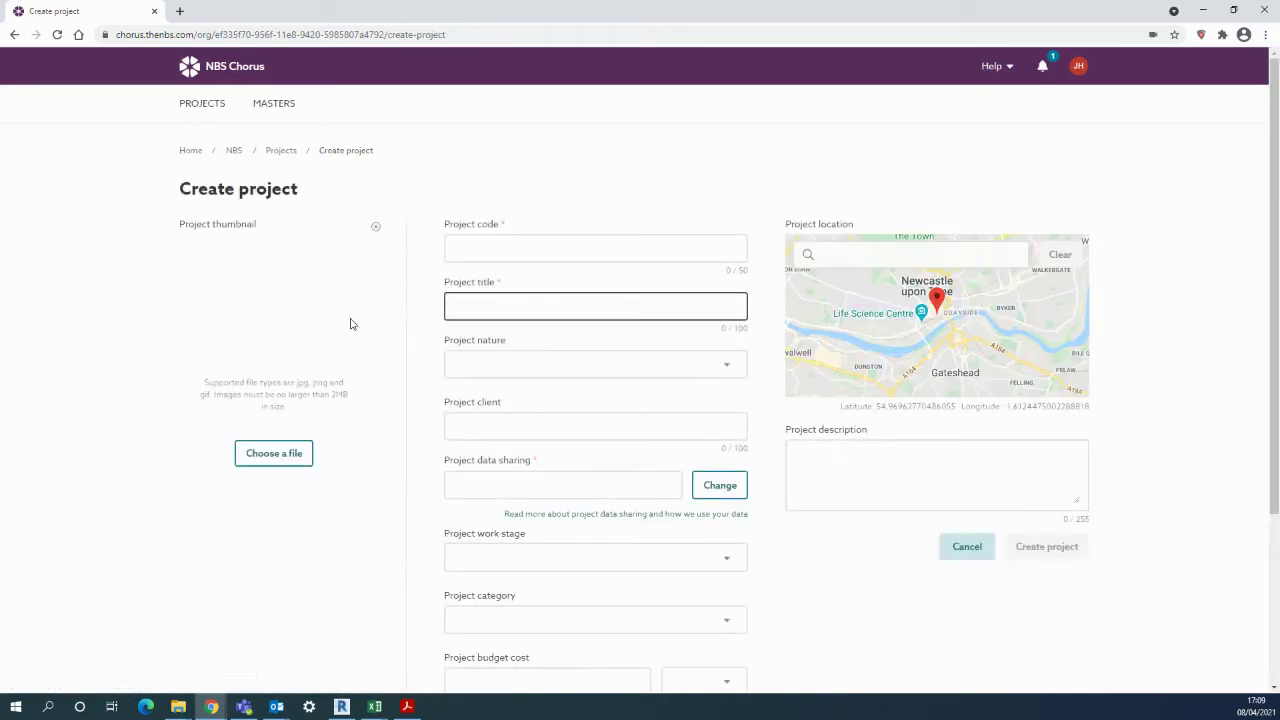
pyautogui.click(459, 293)
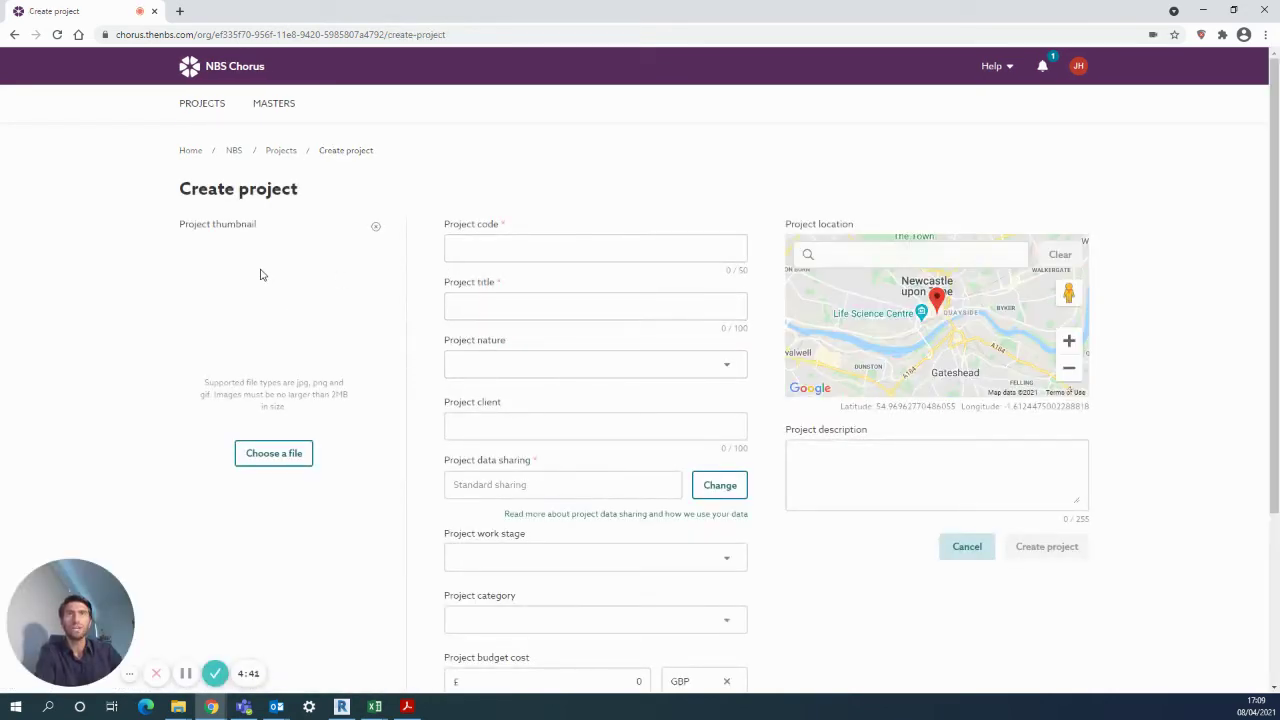
pyautogui.click(489, 250)
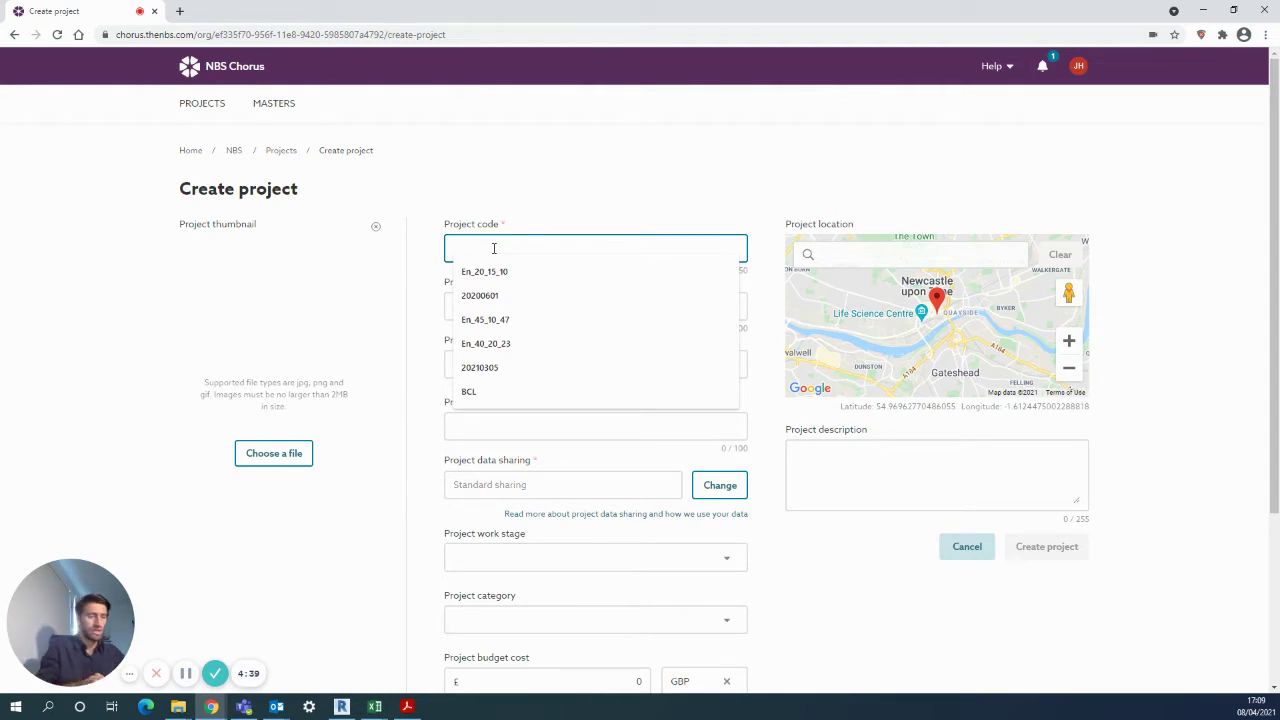
pyautogui.write('0804')
pyautogui.press('Tab')
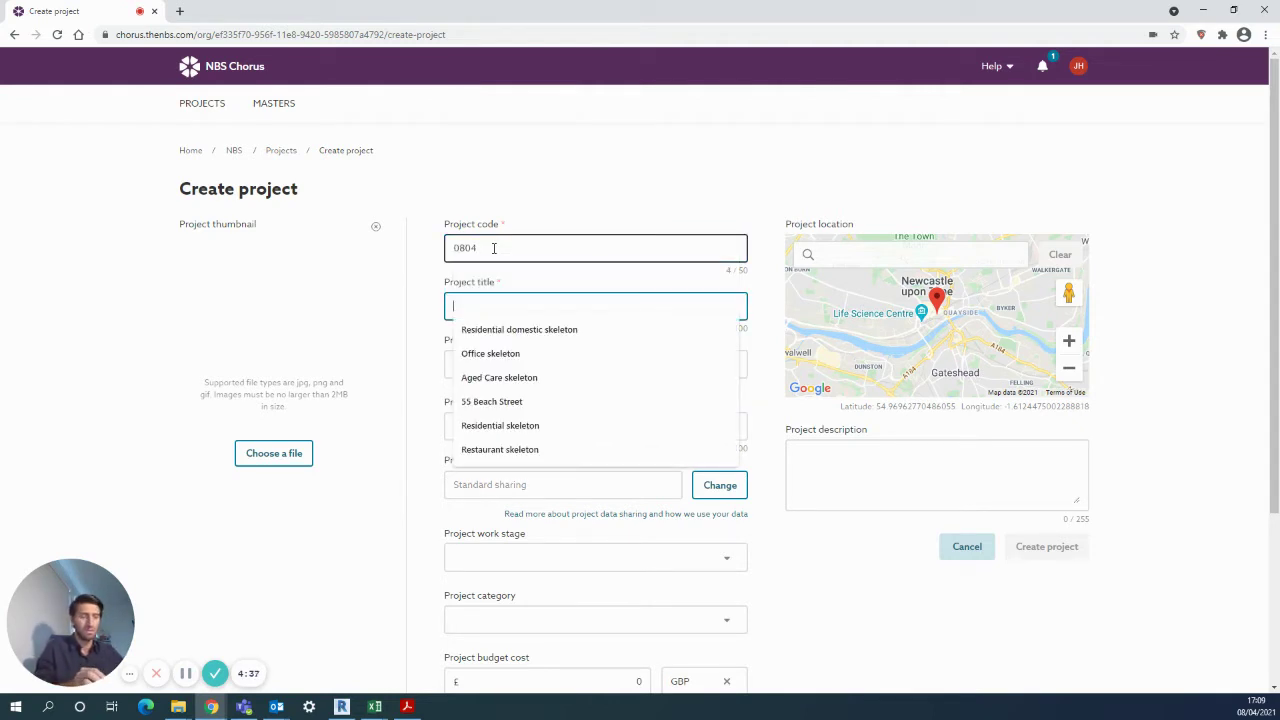
pyautogui.write('SpeedSPec')
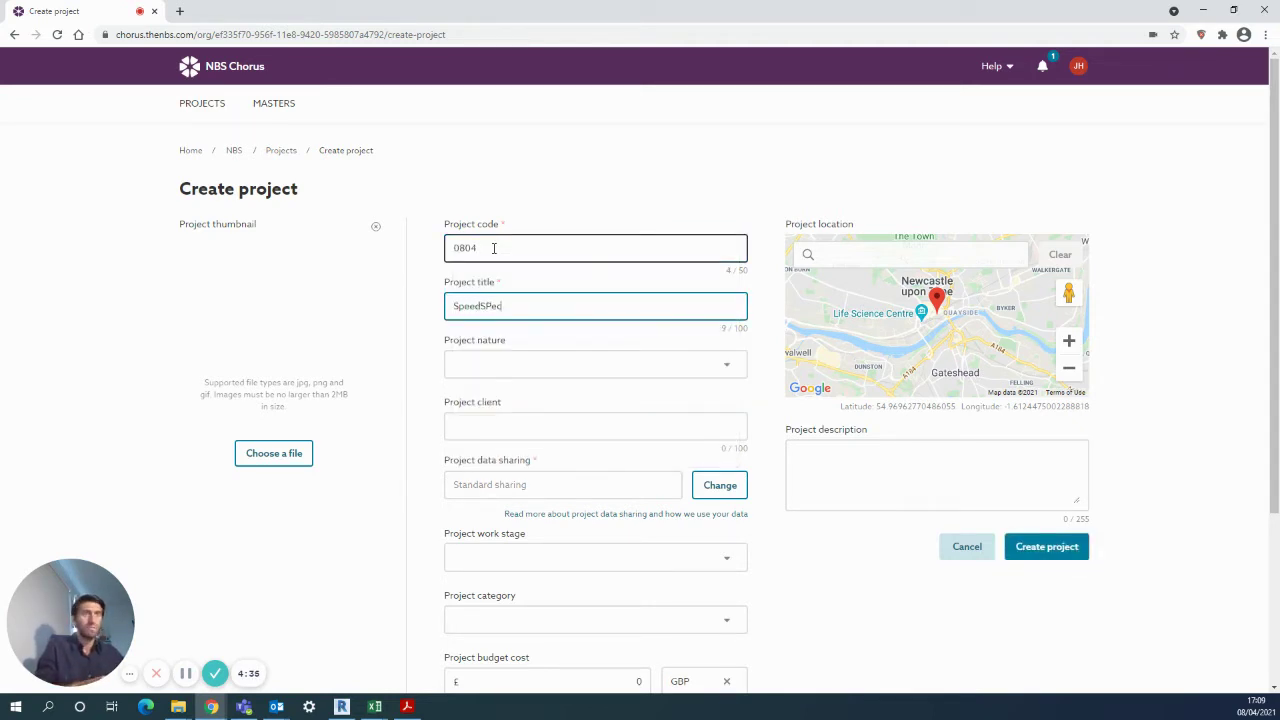
# - Set the project location to Melbourne, City of Melbourne, Victoria, Australia, and create the project
pyautogui.click(851, 455)
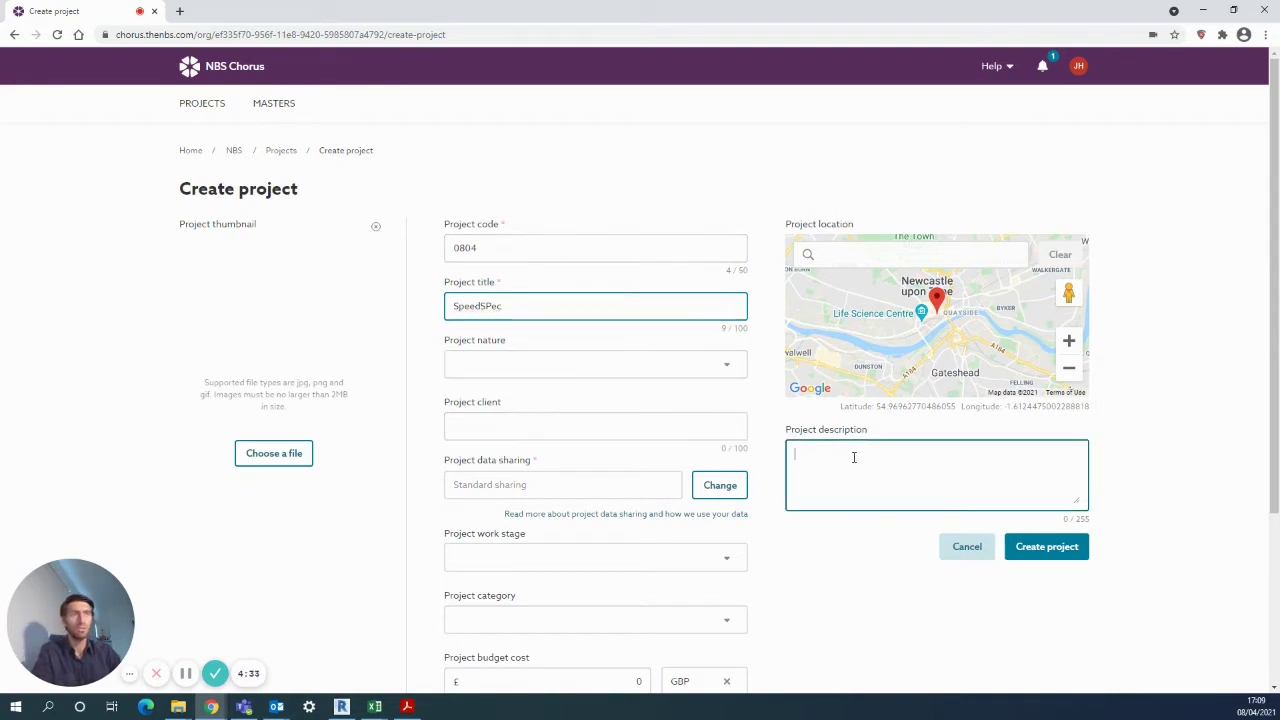
pyautogui.click(862, 255)
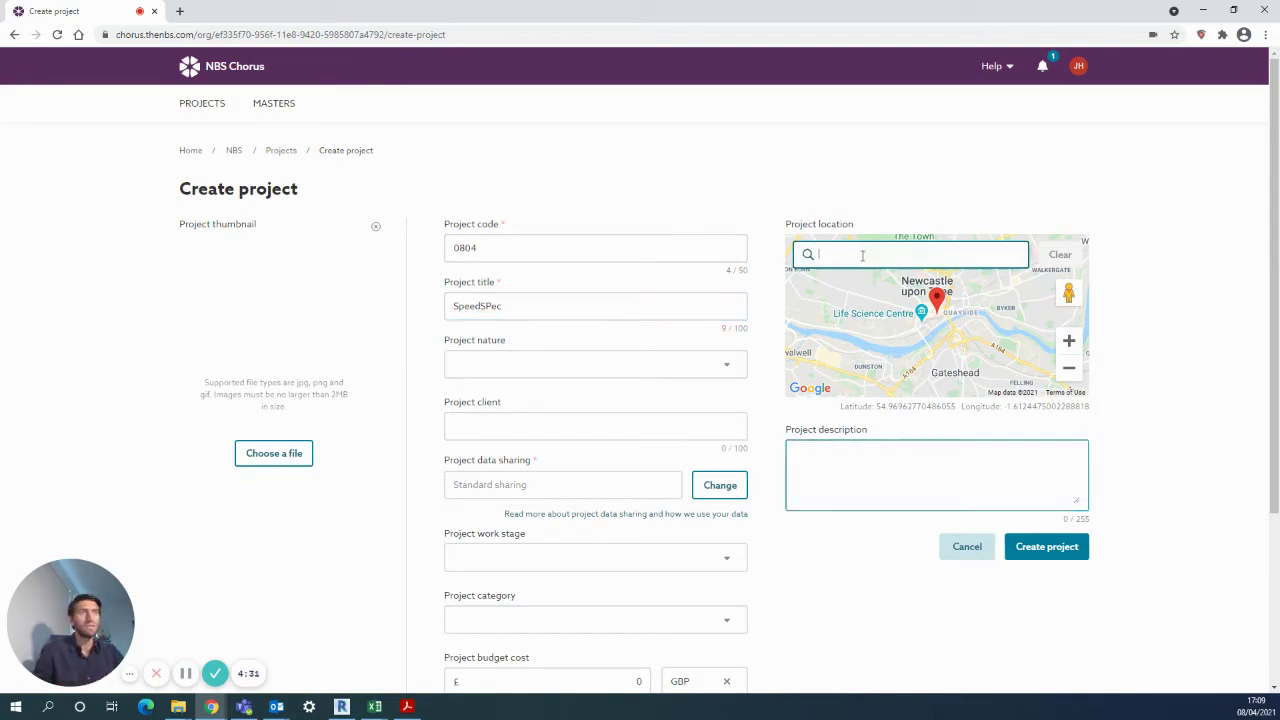
pyautogui.write('Melbourne')
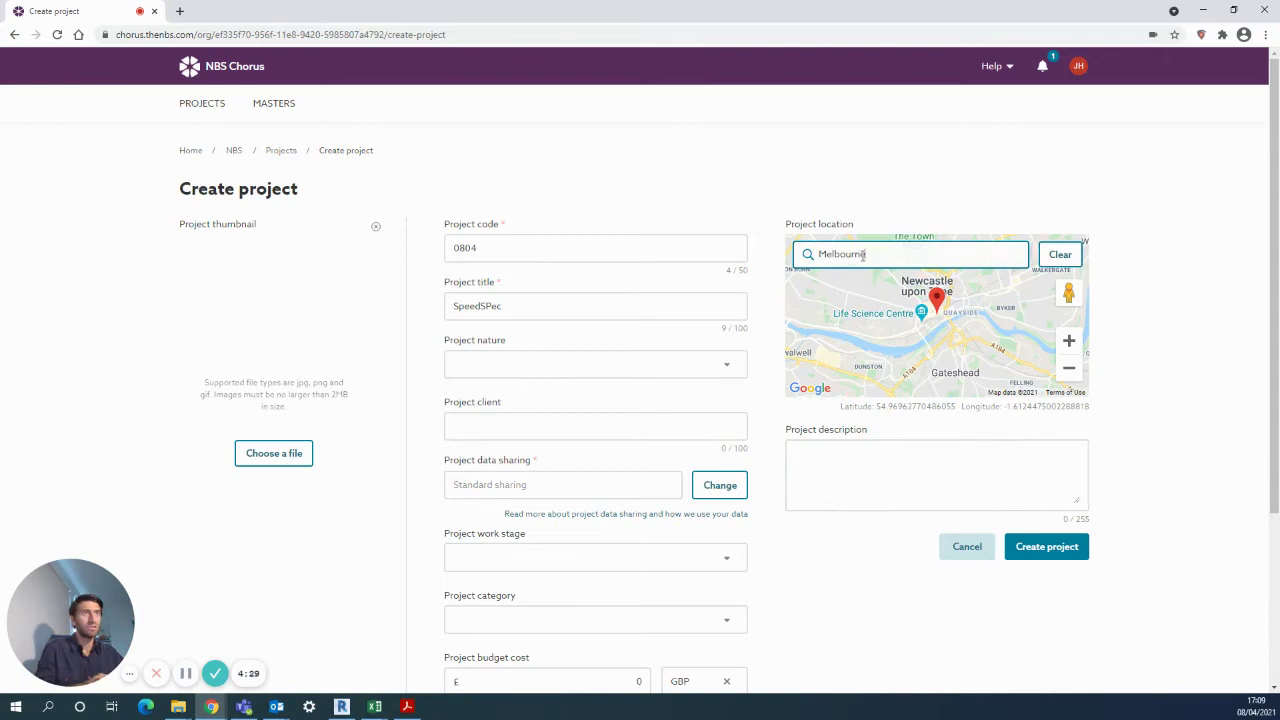
pyautogui.click(846, 279)
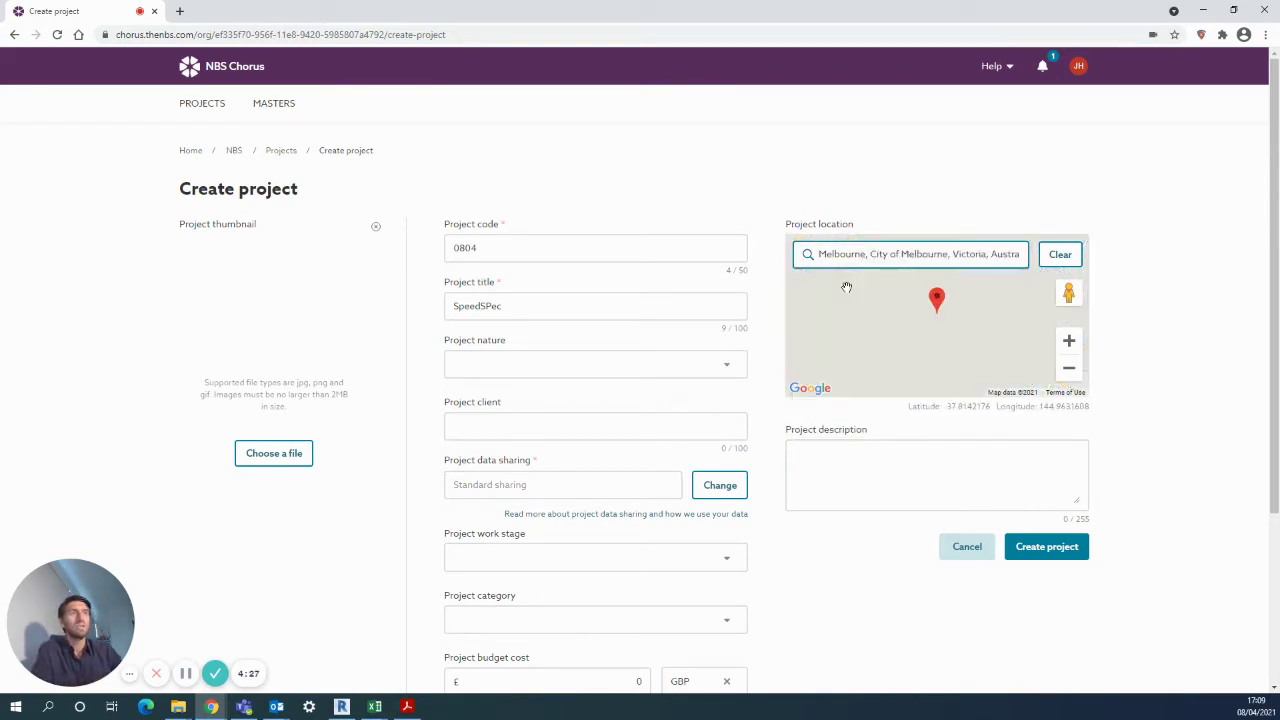
pyautogui.click(853, 461)
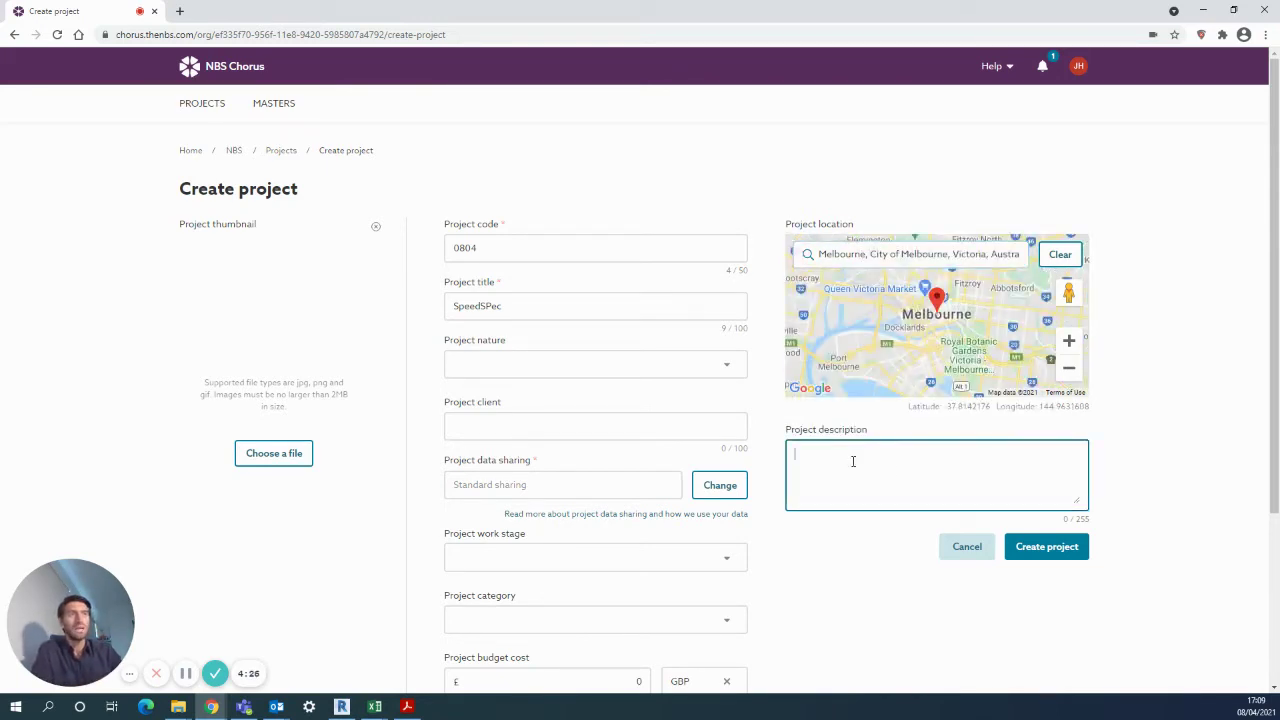
pyautogui.click(1028, 550)
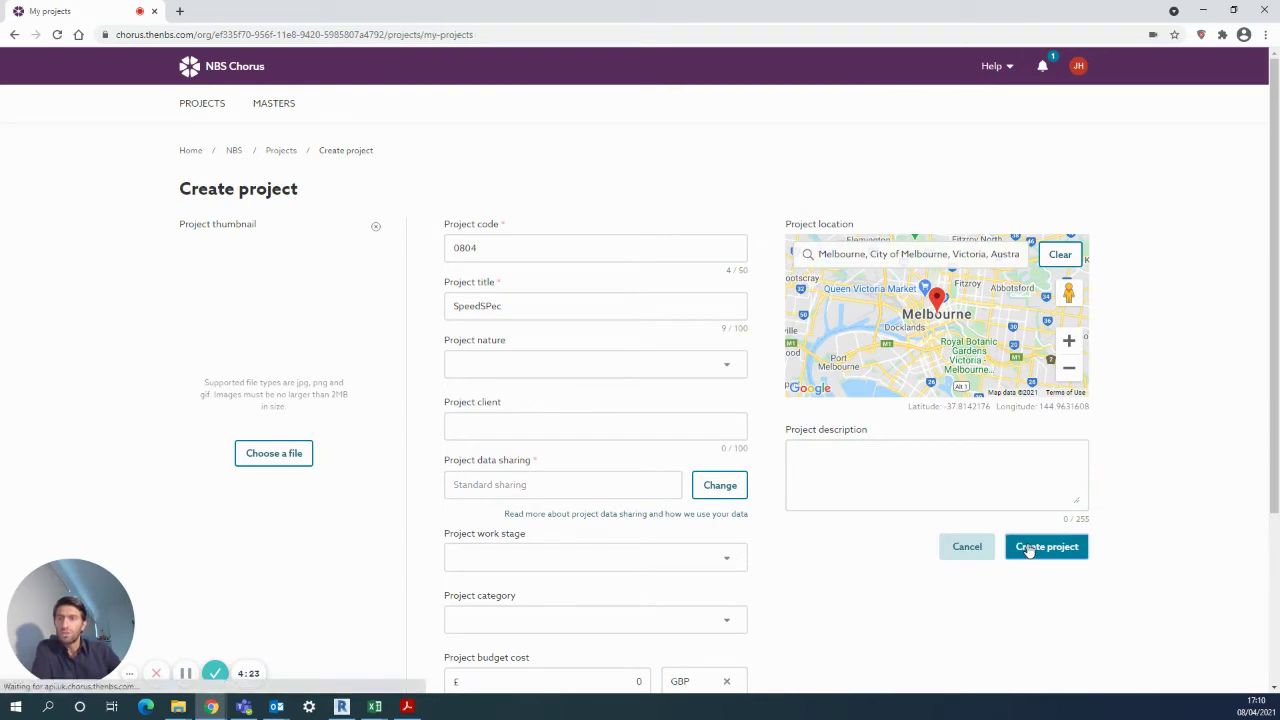
# - Search the projects for "speed" and open the new SpeedSPec project
pyautogui.click(215, 238)
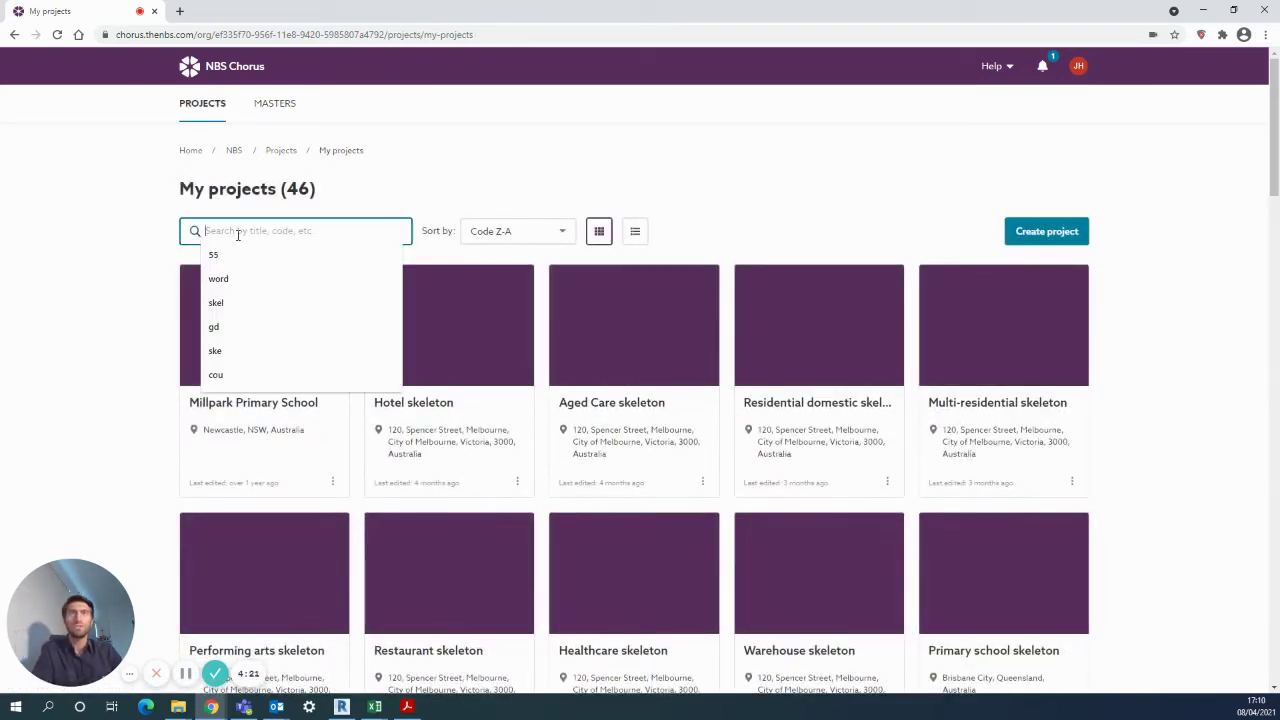
pyautogui.write('speed')
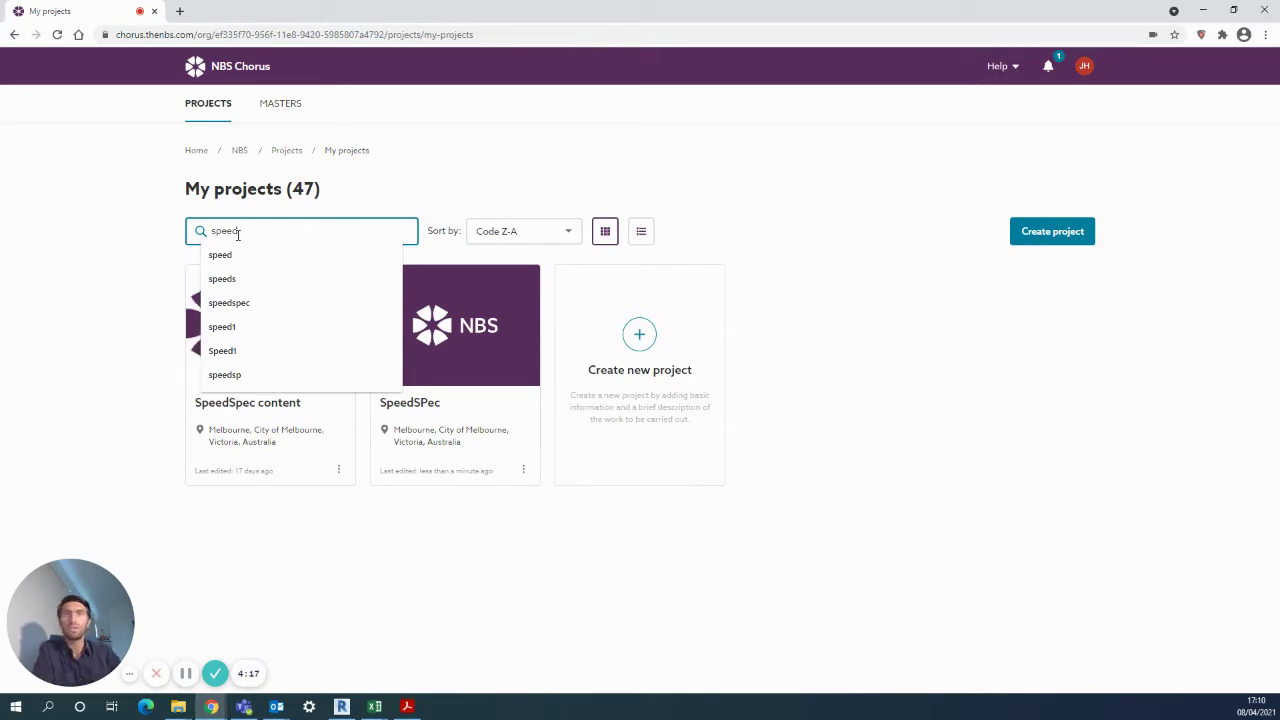
pyautogui.click(452, 343)
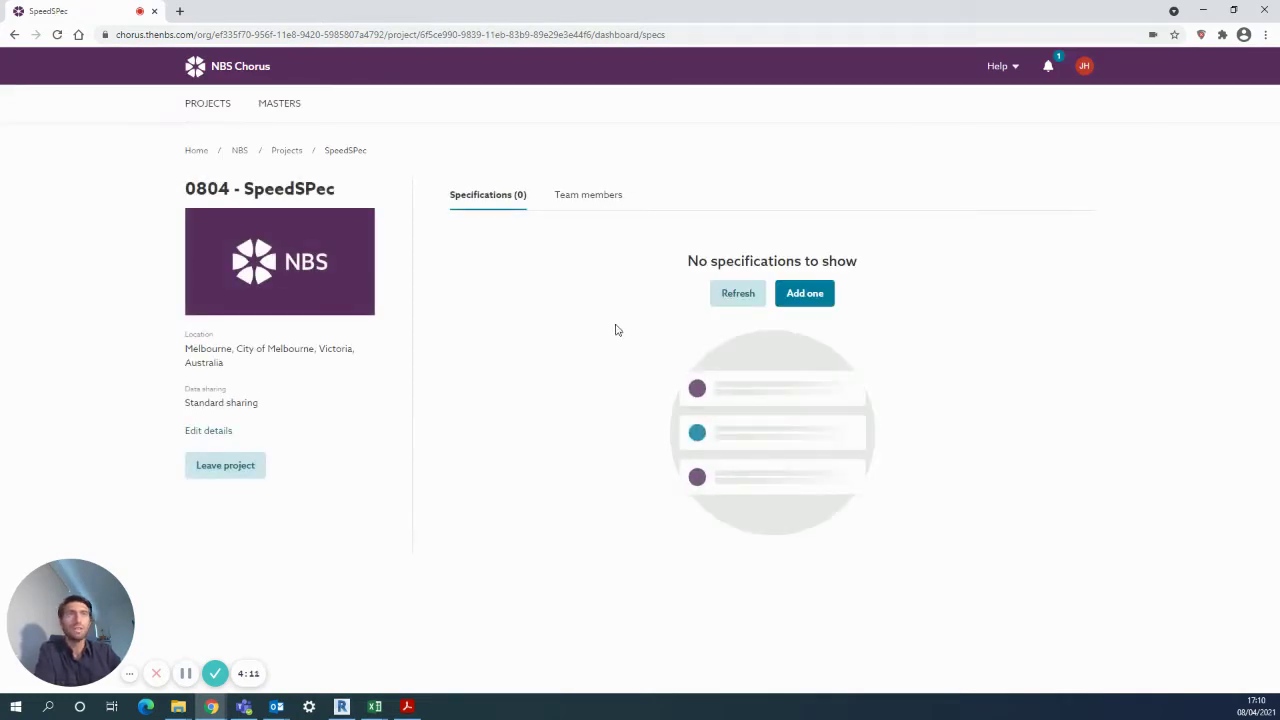
# - Add a specification titled Architecture to the project, using the Australia - SpeedSpec content set
pyautogui.click(800, 299)
pyautogui.click(605, 269)
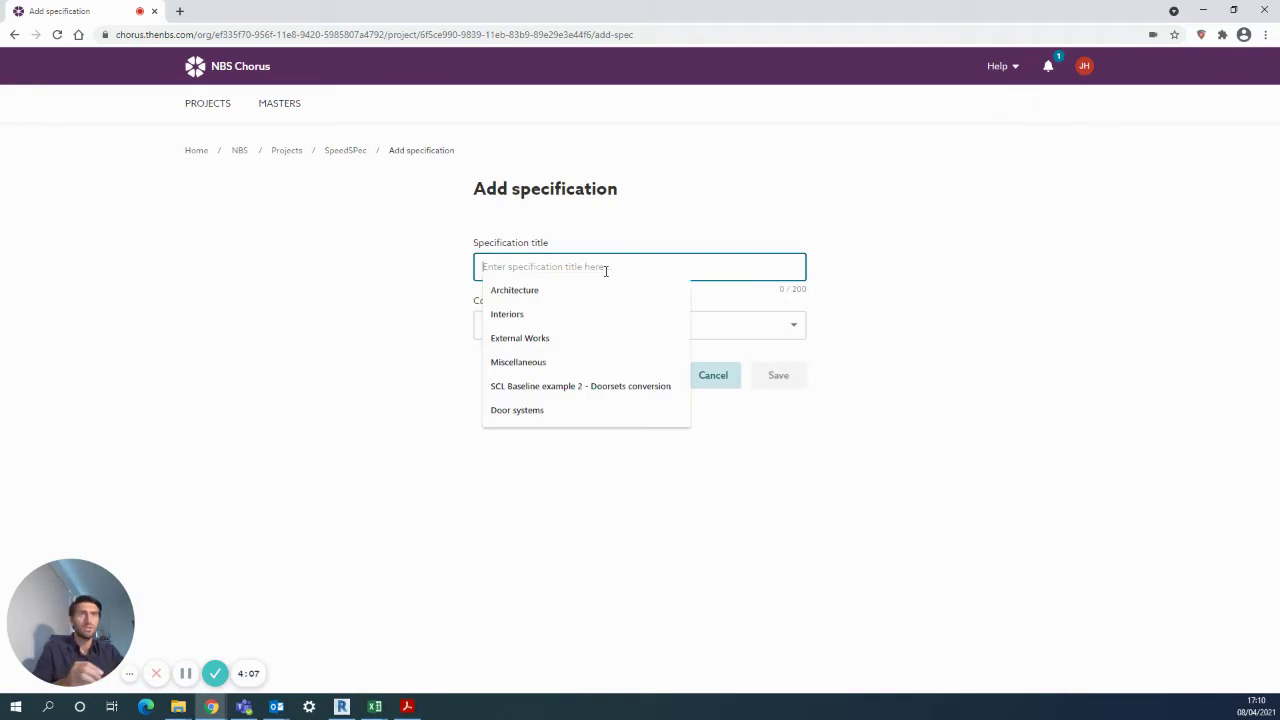
pyautogui.click(595, 291)
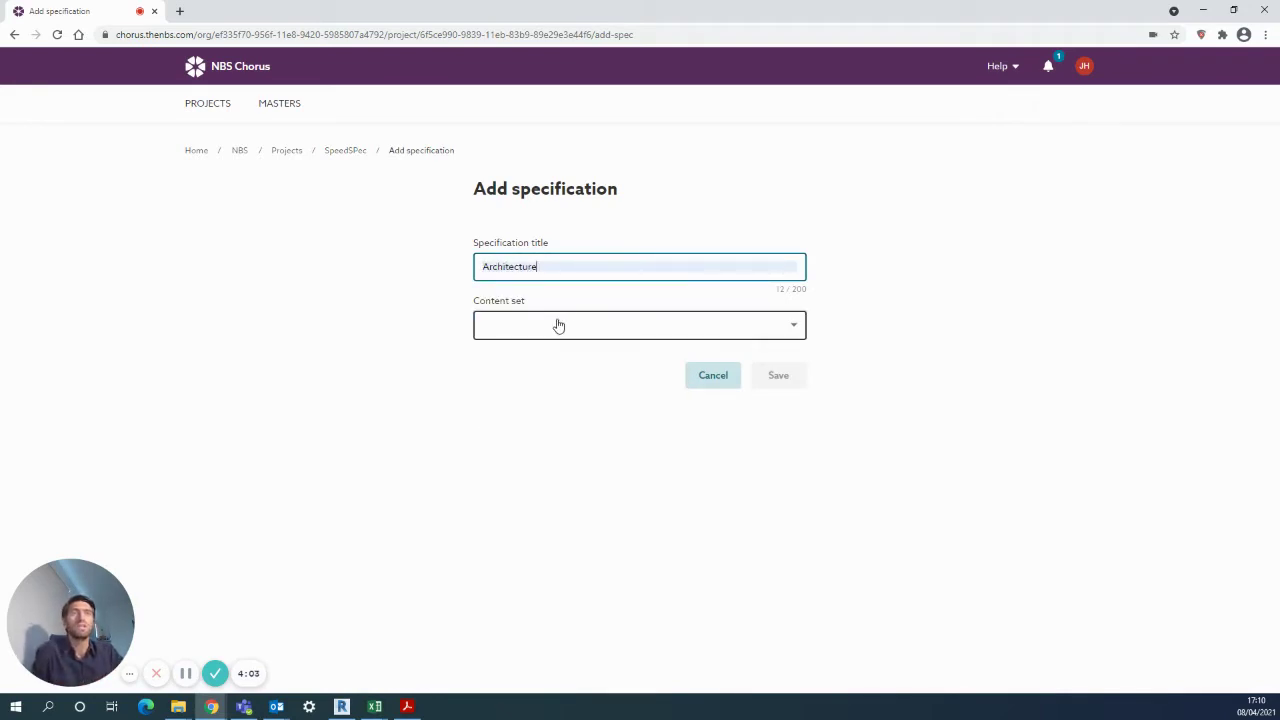
pyautogui.click(558, 325)
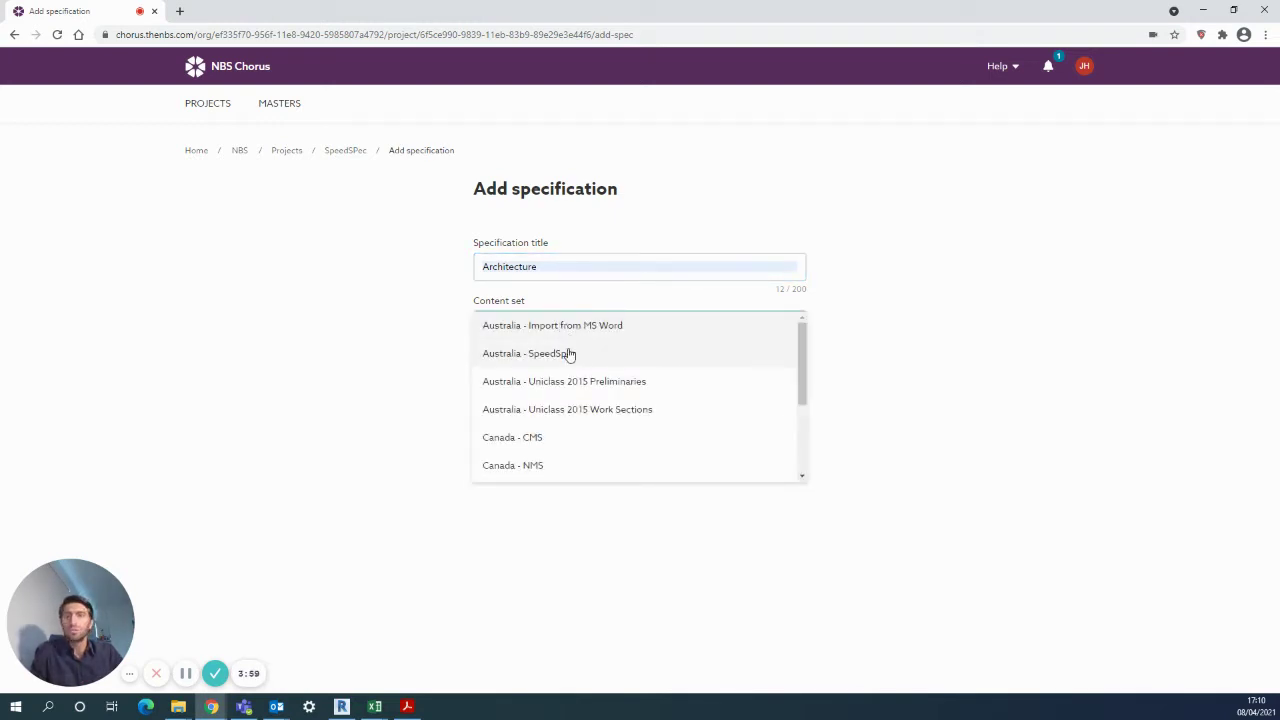
pyautogui.click(571, 355)
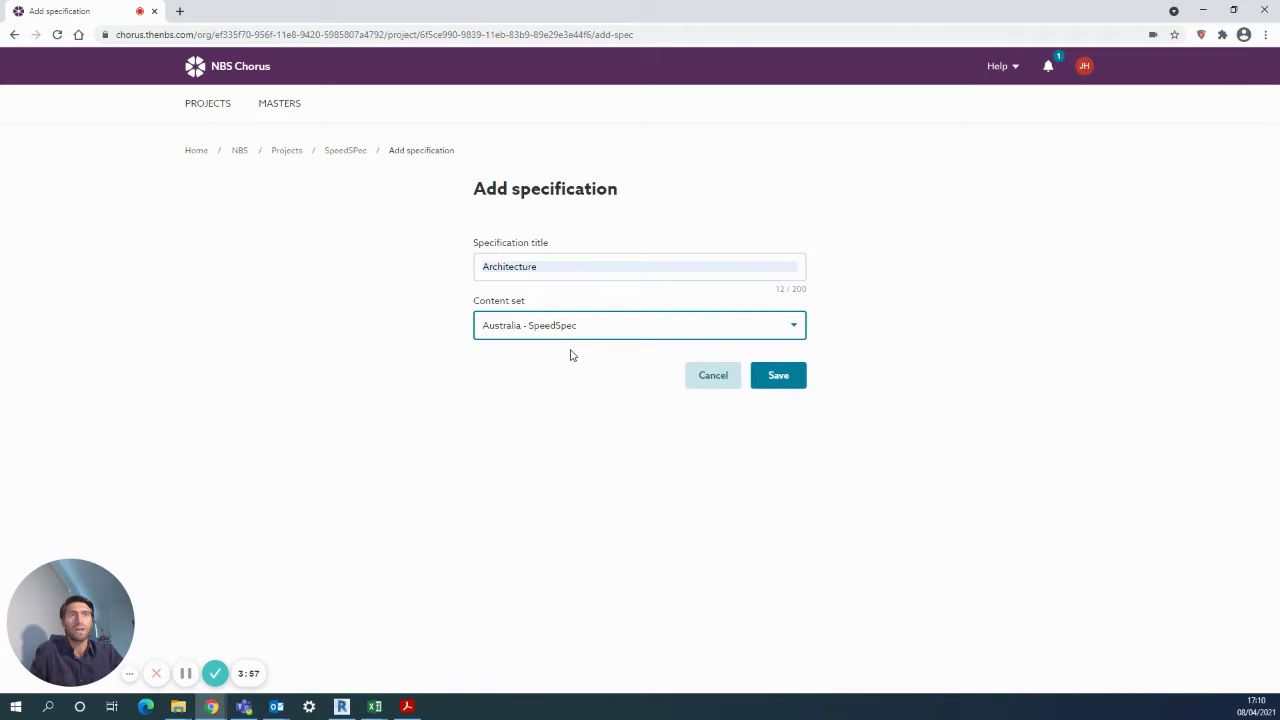
pyautogui.click(780, 374)
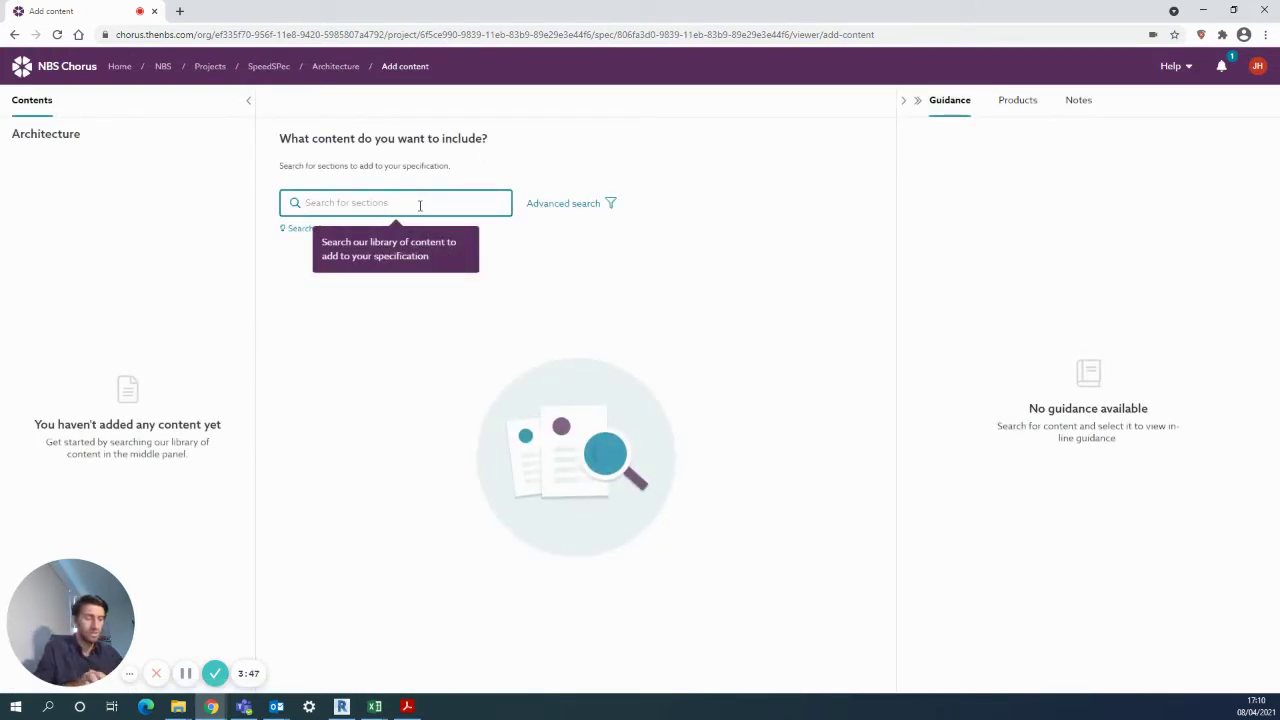
# - Search the content library for "cladding" and add the Stone Cladding and Cladding External Walls sections
pyautogui.write('cladding')
pyautogui.press('Return')
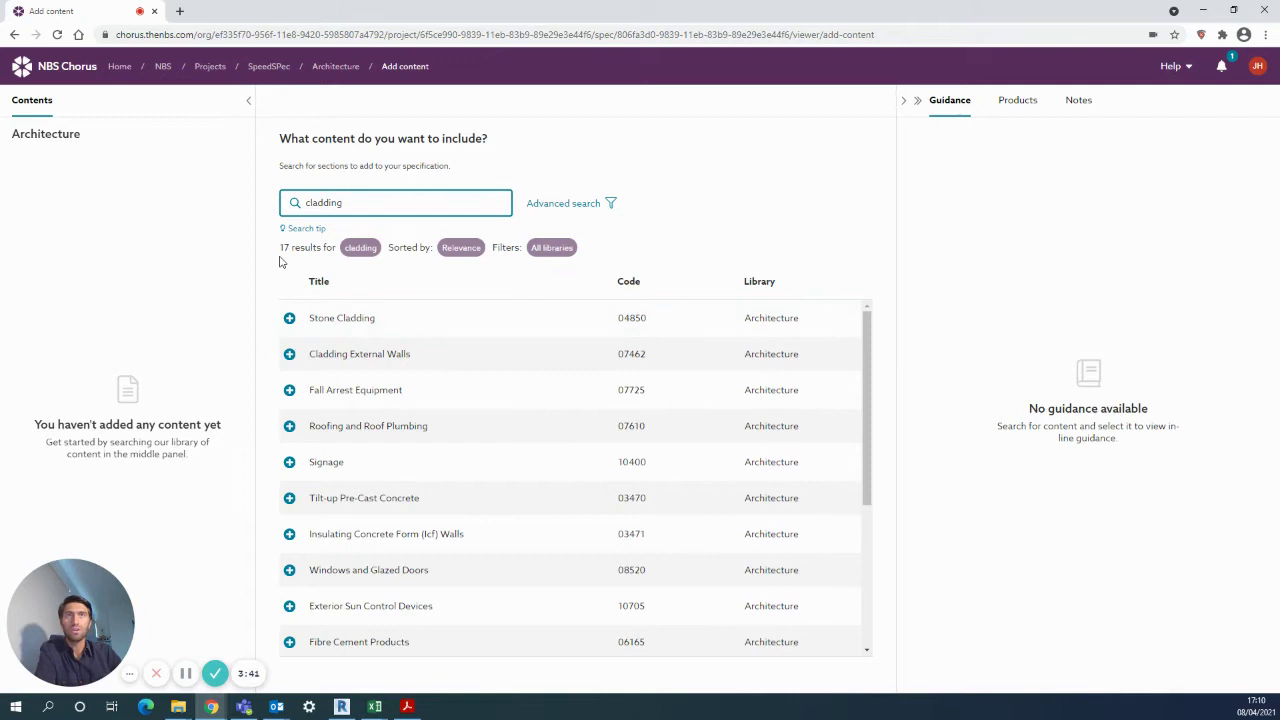
pyautogui.click(289, 317)
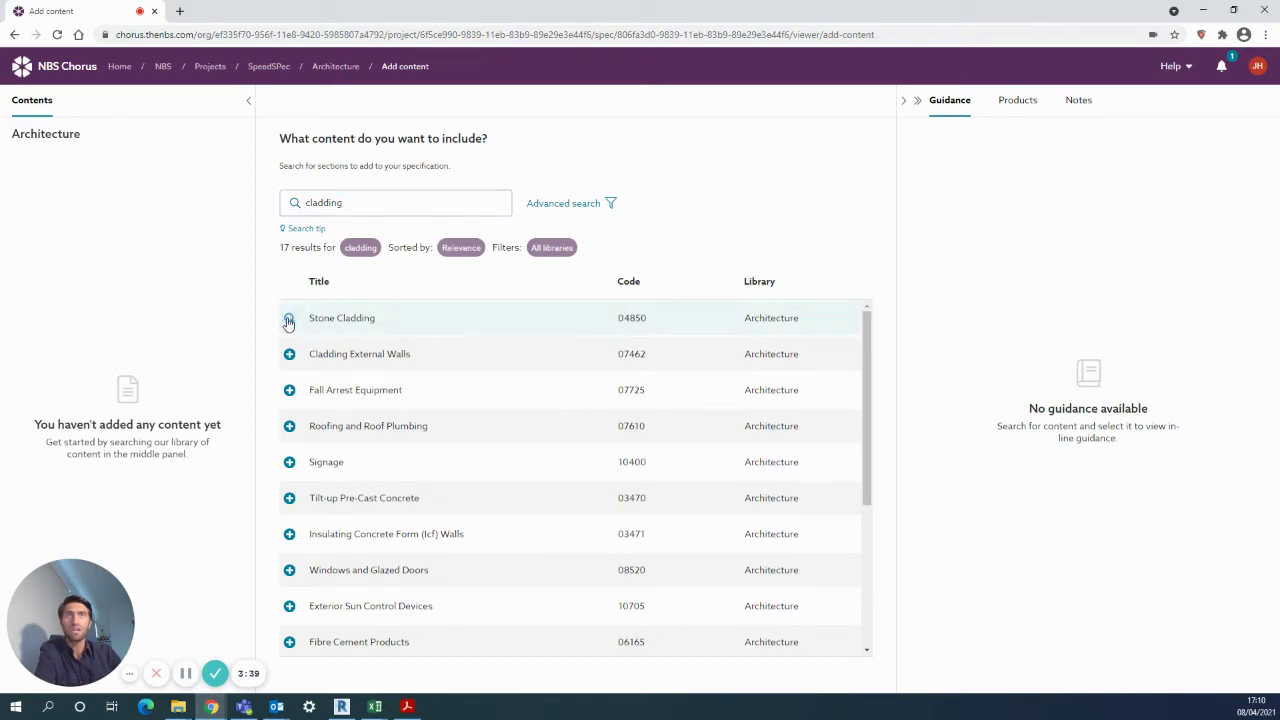
pyautogui.click(289, 355)
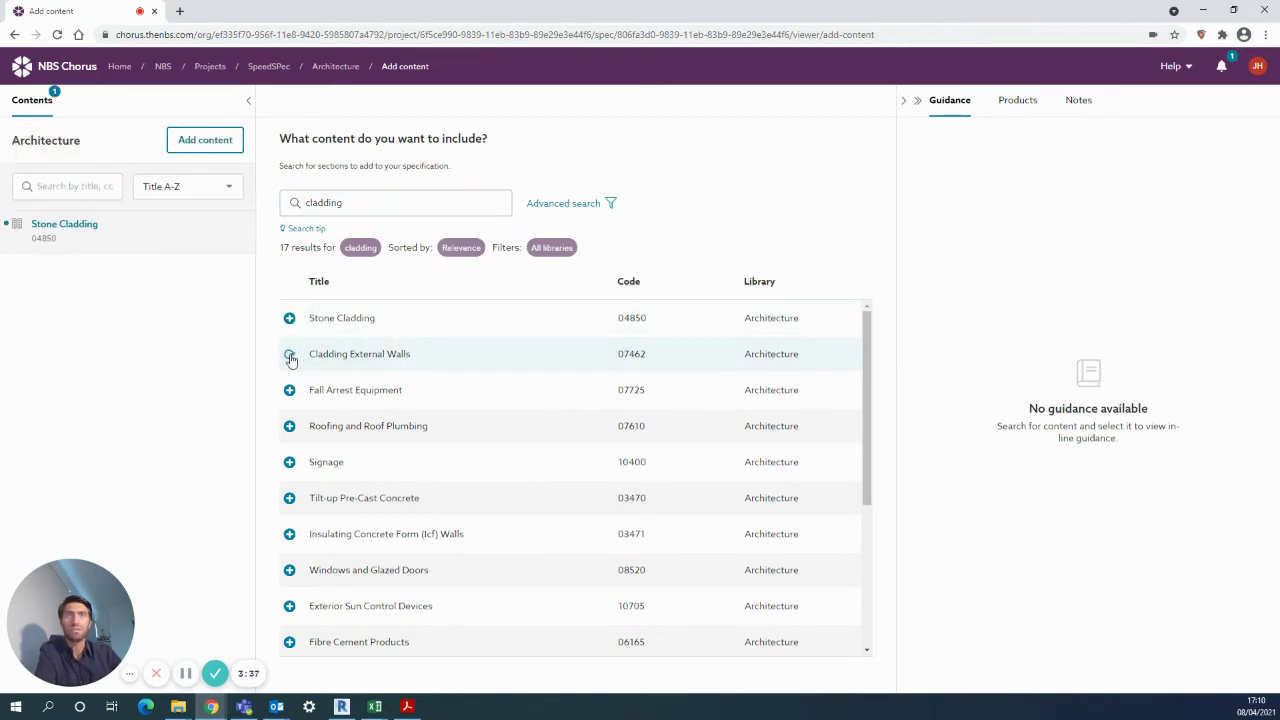
# - Search the library for "doors" and add the Doors and Door Frames, Fire-Rated Doors and Frames, and Windows and Glazed Doors sections
pyautogui.click(363, 212)
pyautogui.hotkey('ctrl', 'a')
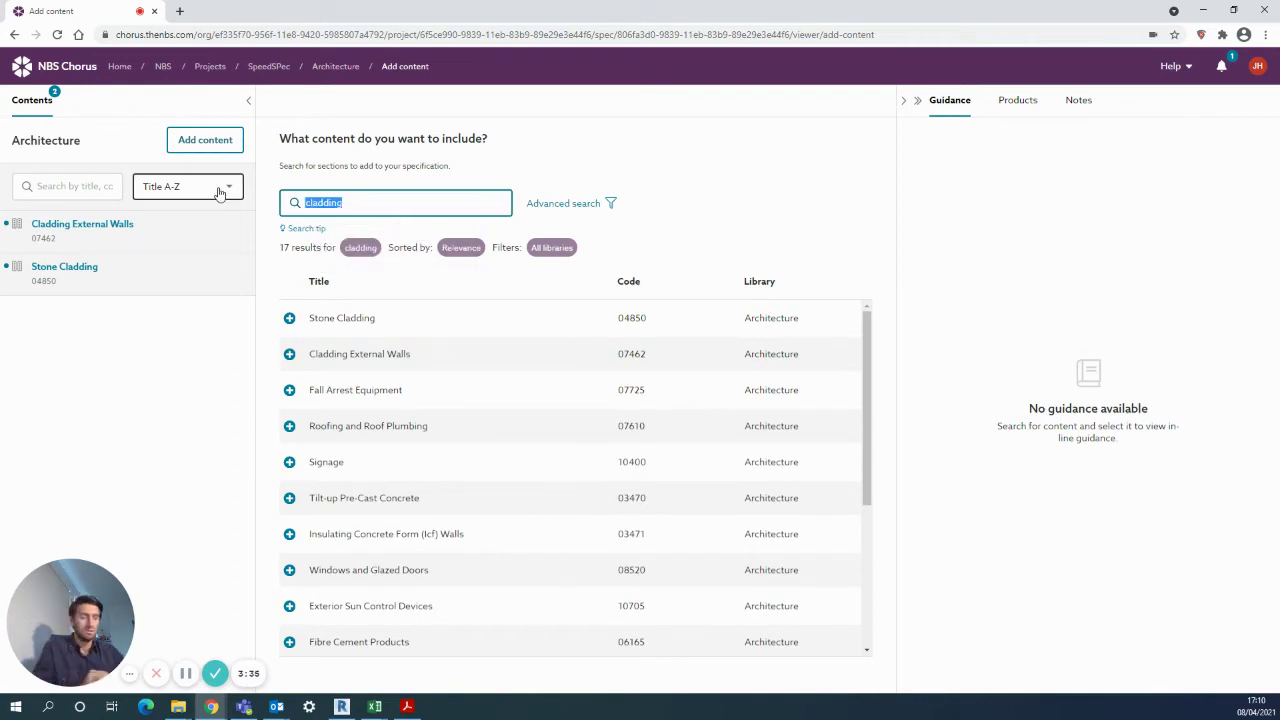
pyautogui.write('doors')
pyautogui.press('Return')
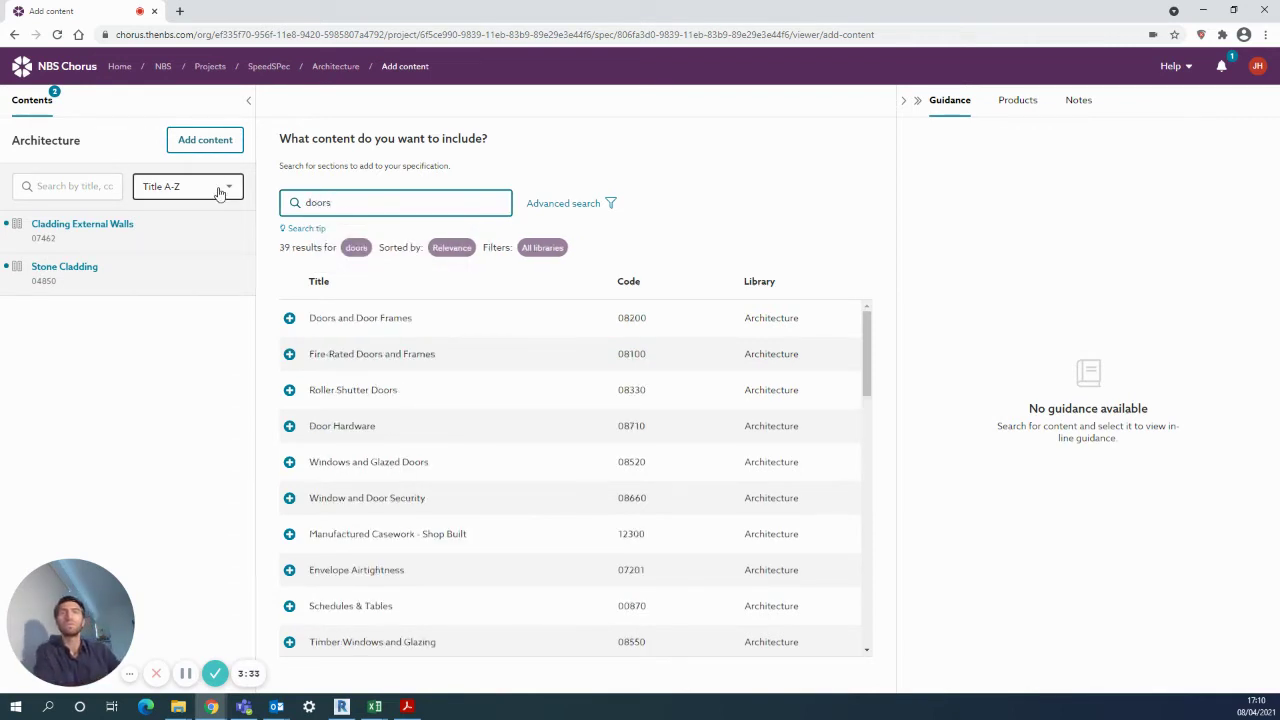
pyautogui.click(289, 318)
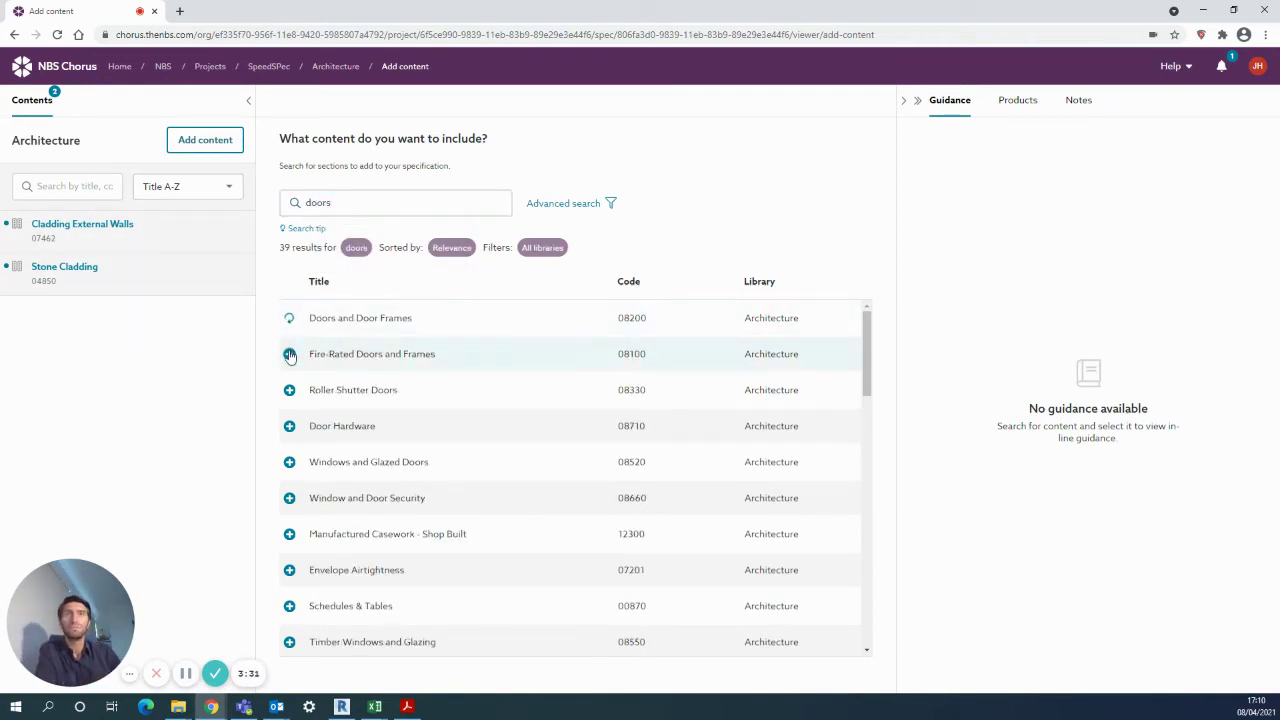
pyautogui.click(289, 354)
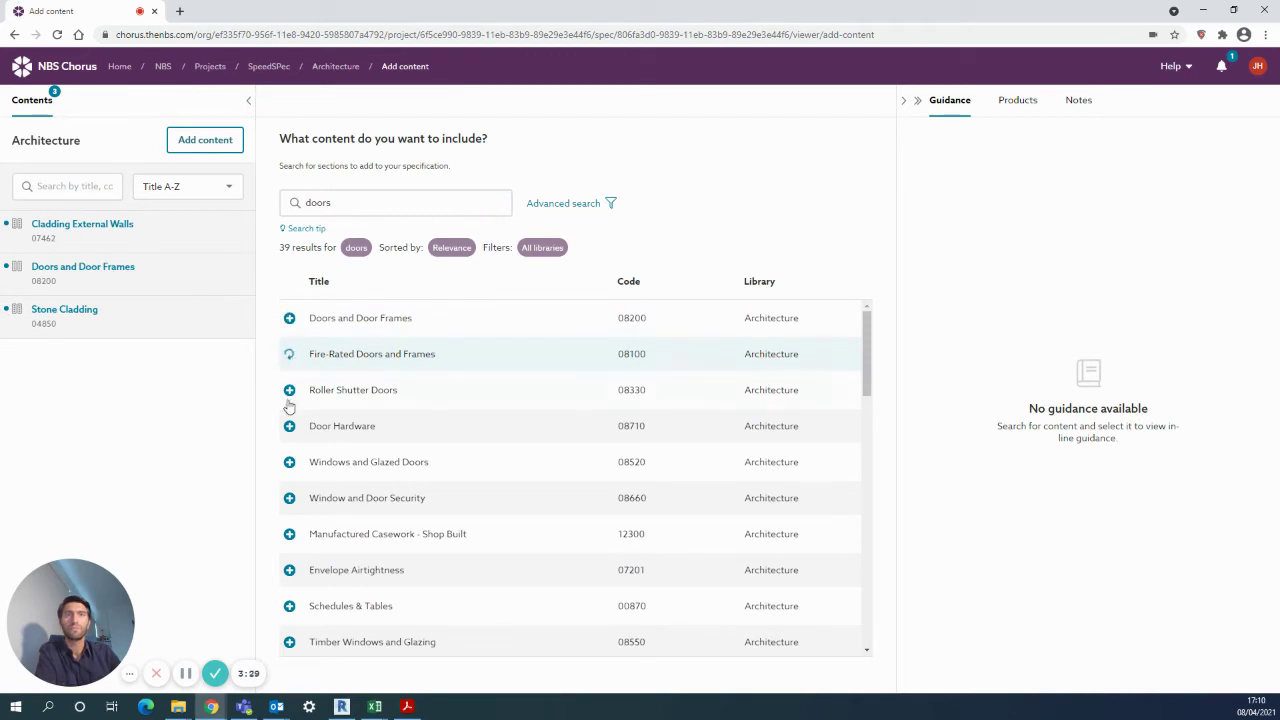
pyautogui.click(289, 462)
# - Search the library for "template" and add the blank Template Section to the specification
pyautogui.click(281, 207)
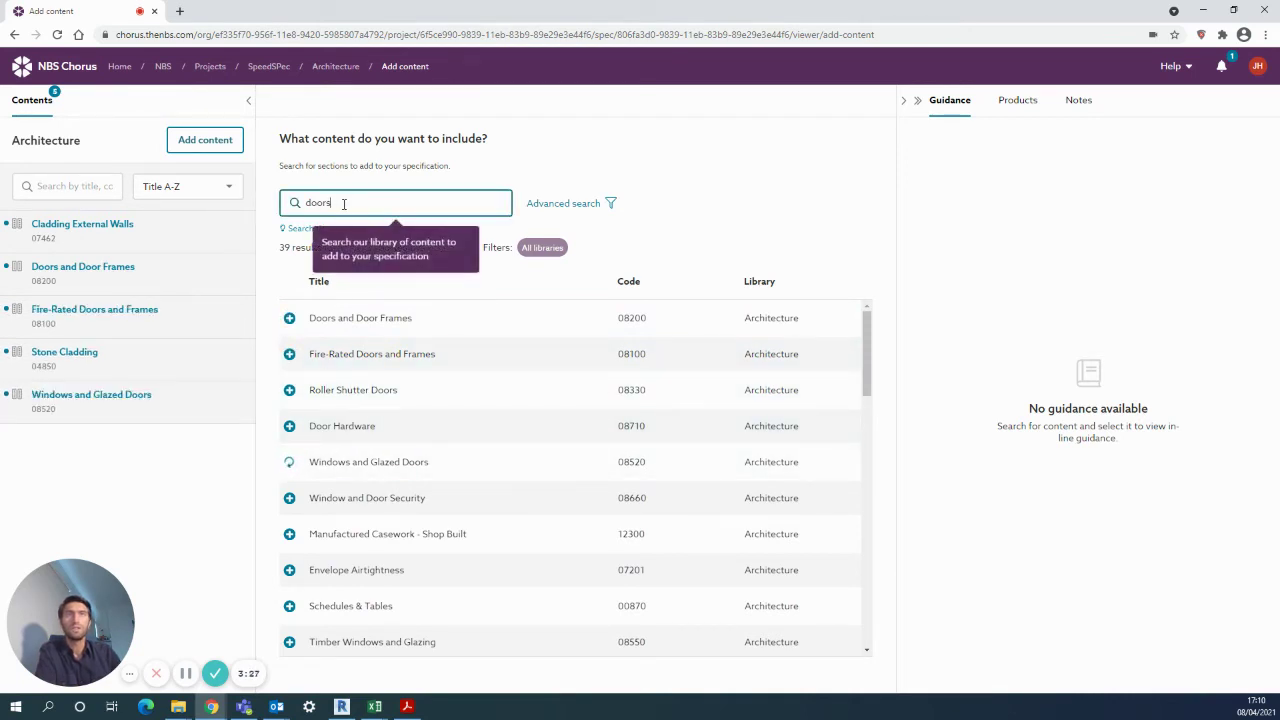
pyautogui.hotkey('ctrl', 'a')
pyautogui.write('template')
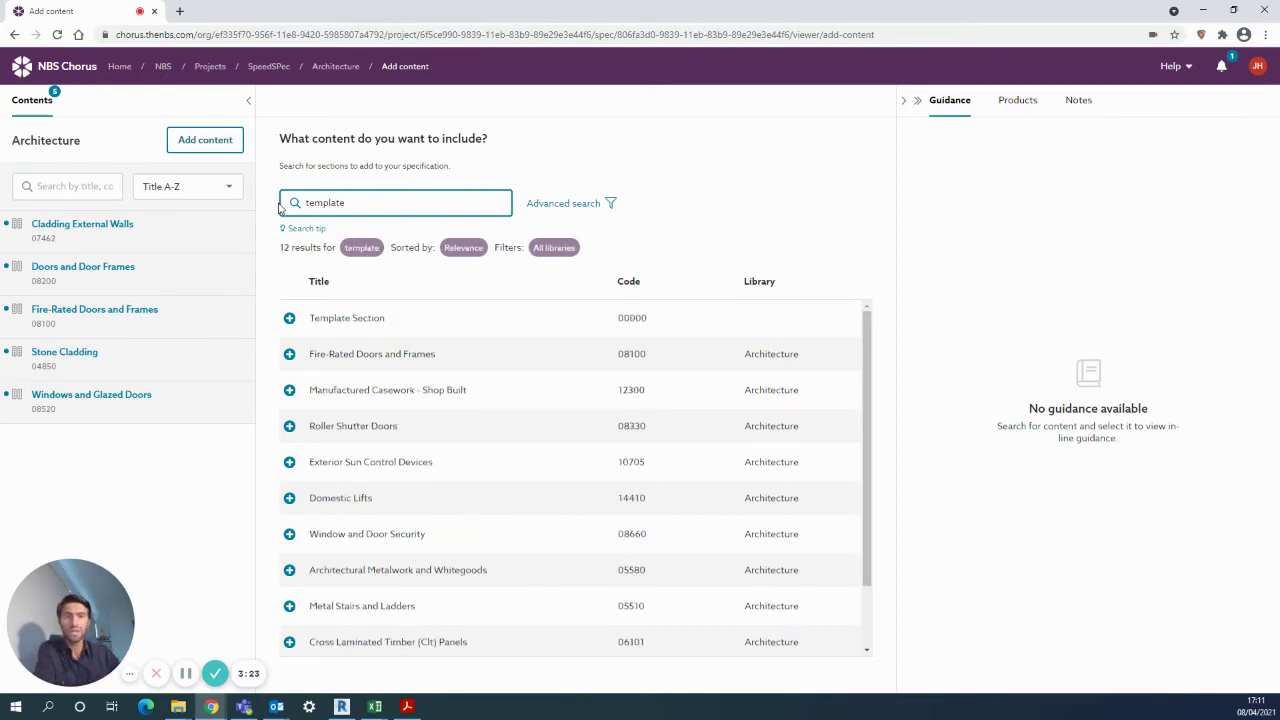
pyautogui.click(289, 320)
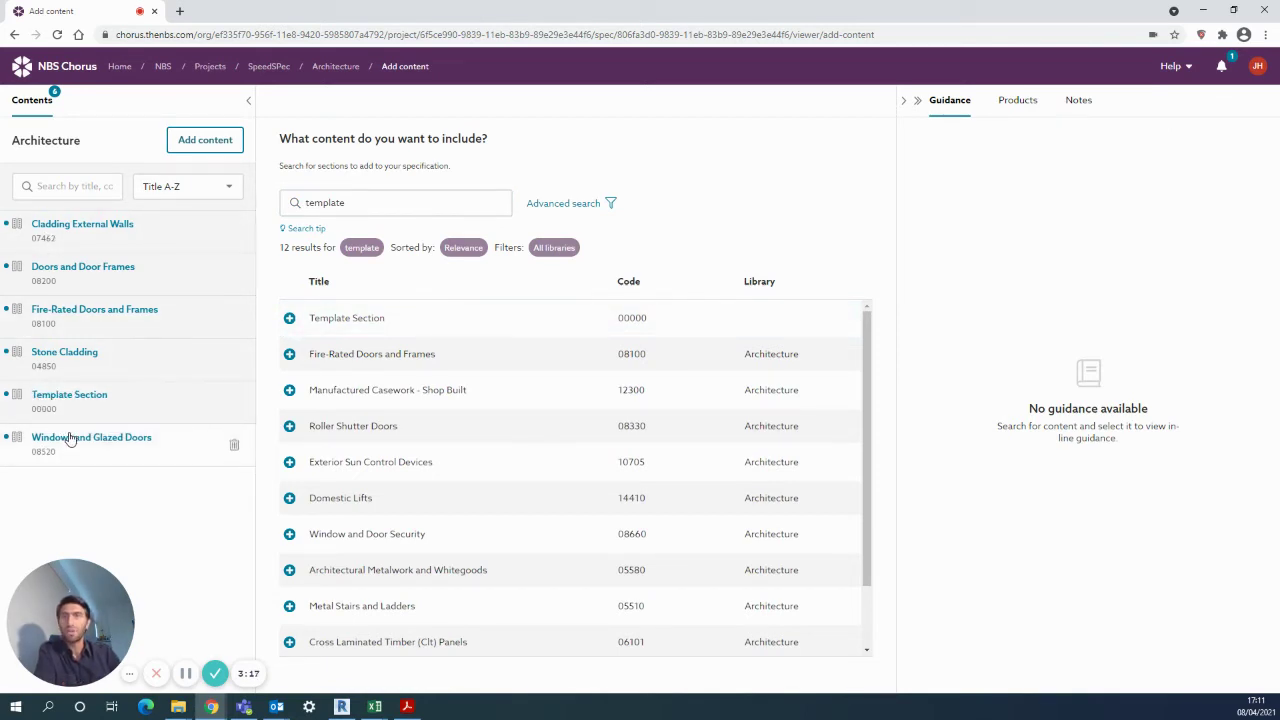
# - Open the Template Section, enter "Info" as line 1 of the New item clause, and save it
pyautogui.click(77, 403)
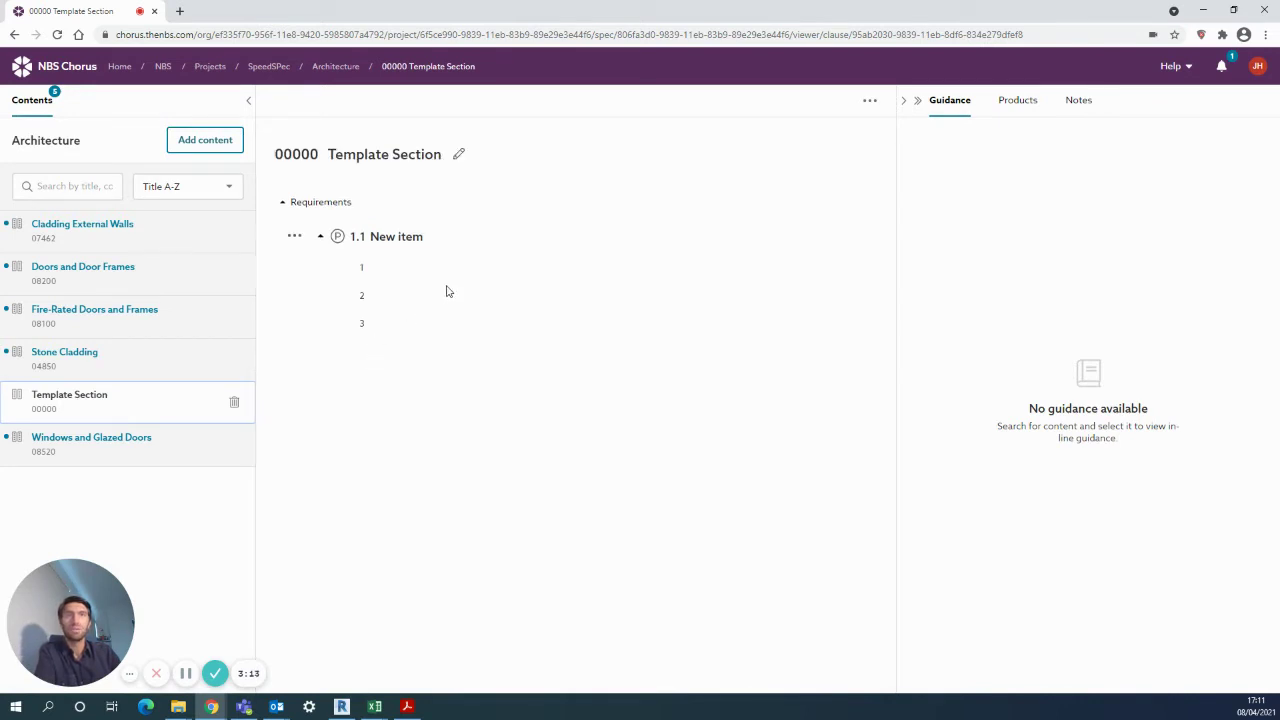
pyautogui.click(406, 262)
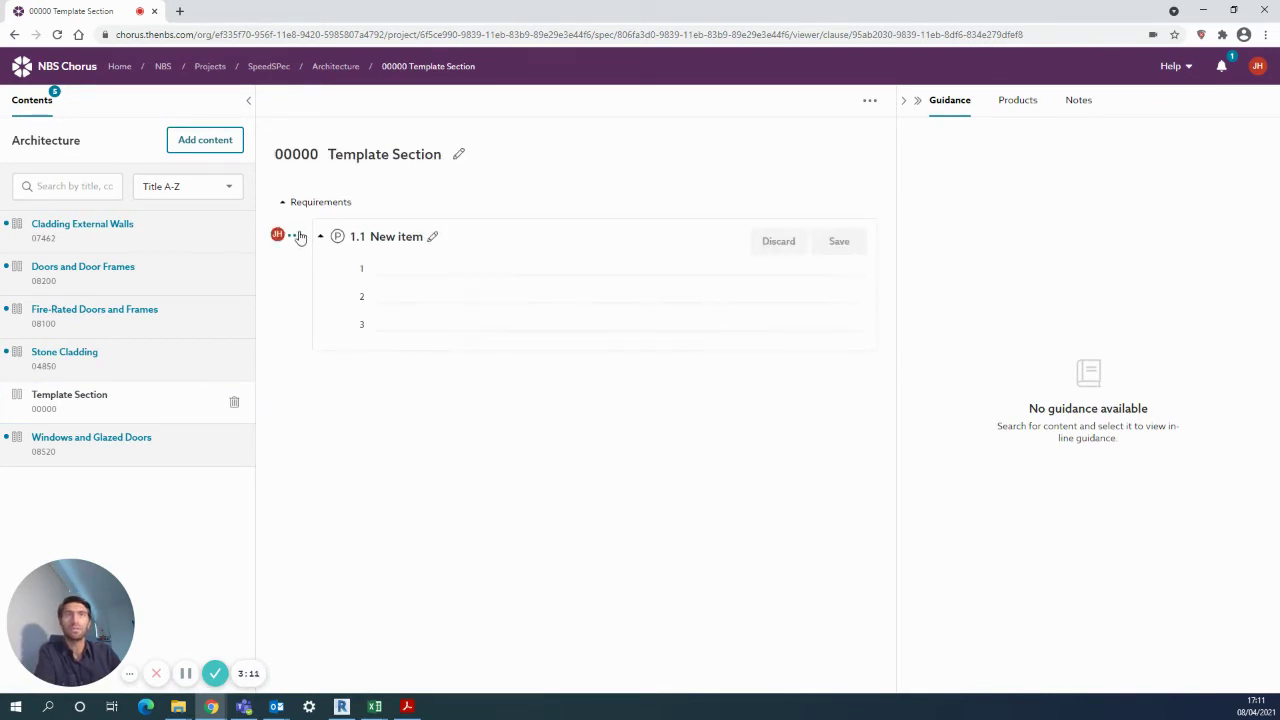
pyautogui.click(450, 270)
pyautogui.write('Info')
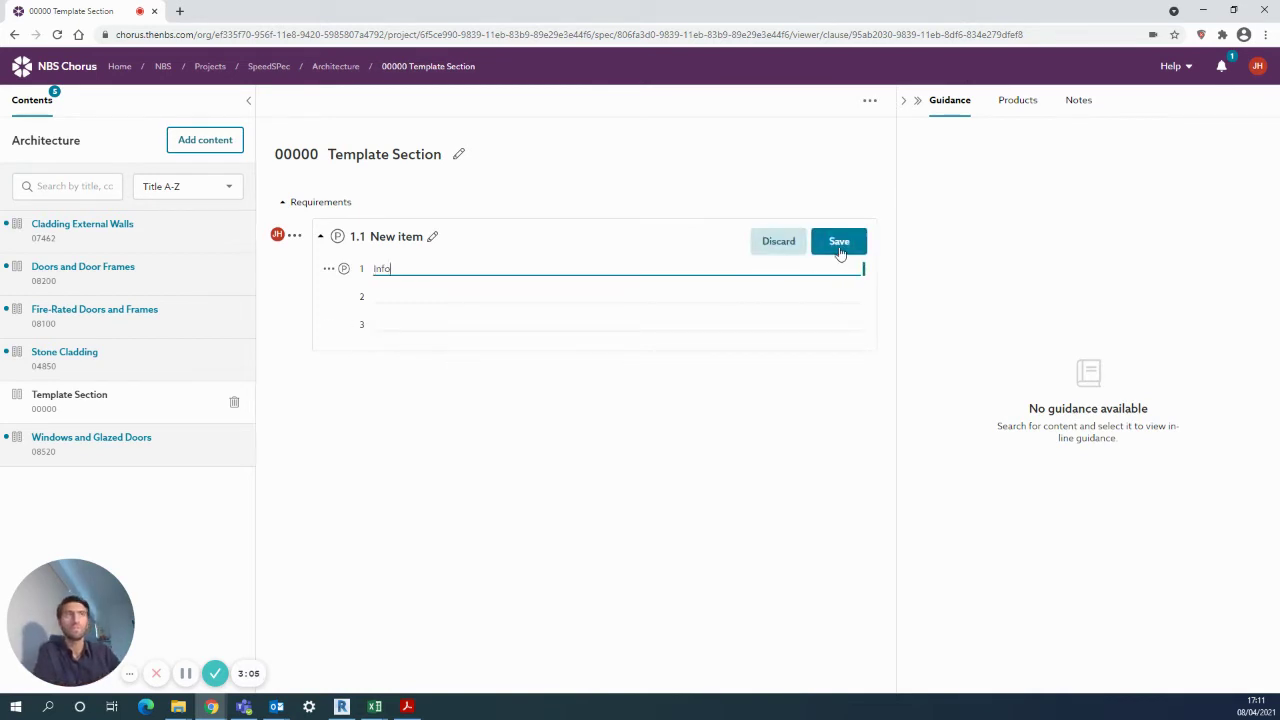
pyautogui.click(372, 294)
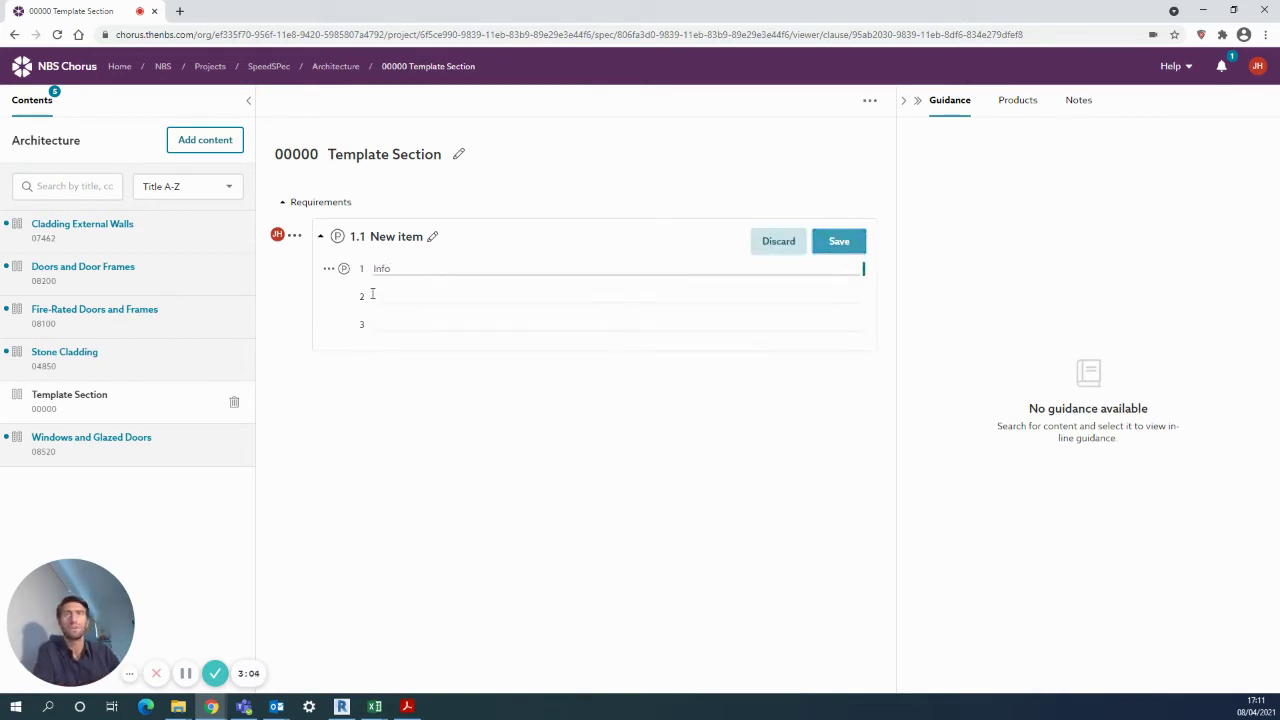
# - Open the Cladding External Walls section and insert a row below line 1 of Scope of Work, with an indented row beneath it
pyautogui.click(88, 232)
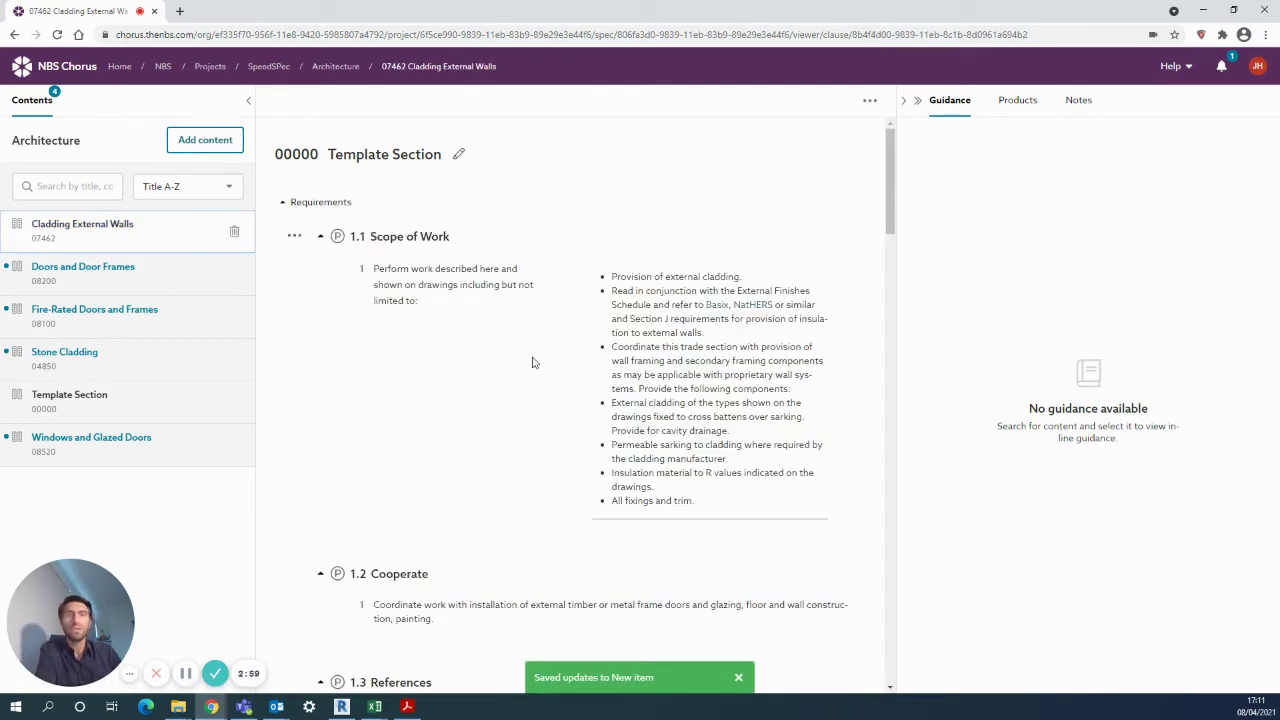
pyautogui.click(522, 361)
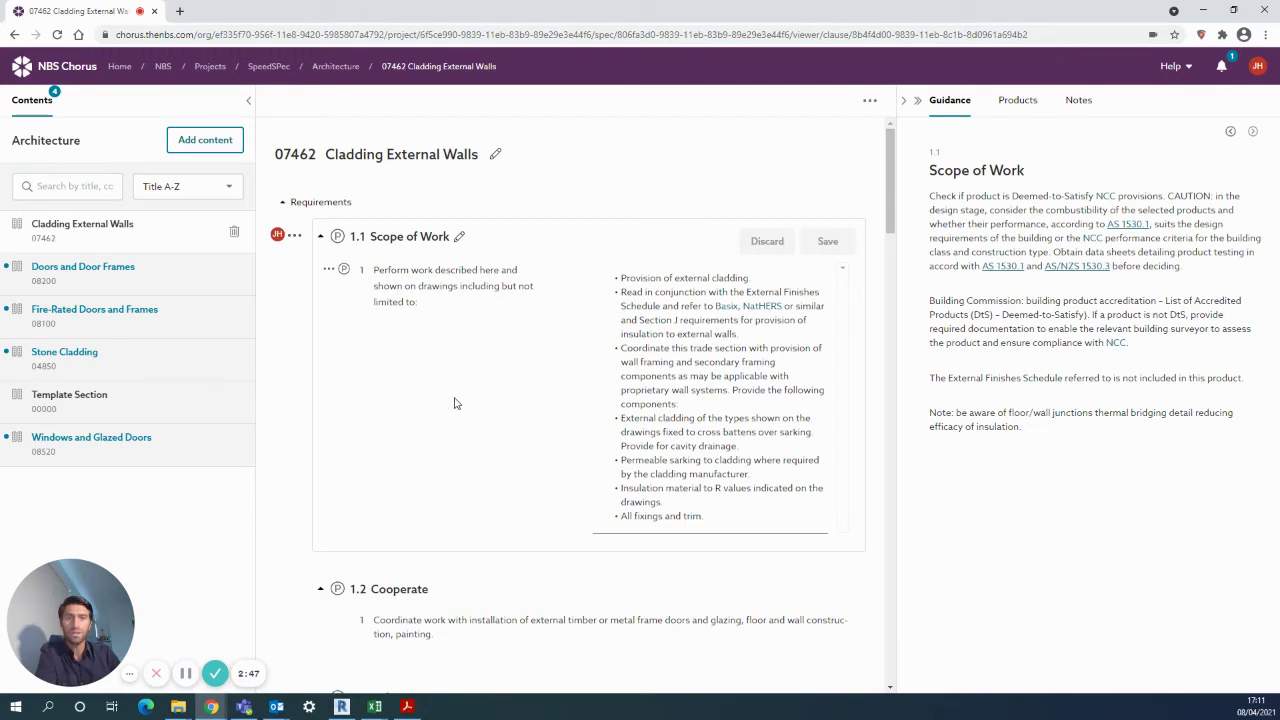
pyautogui.click(327, 272)
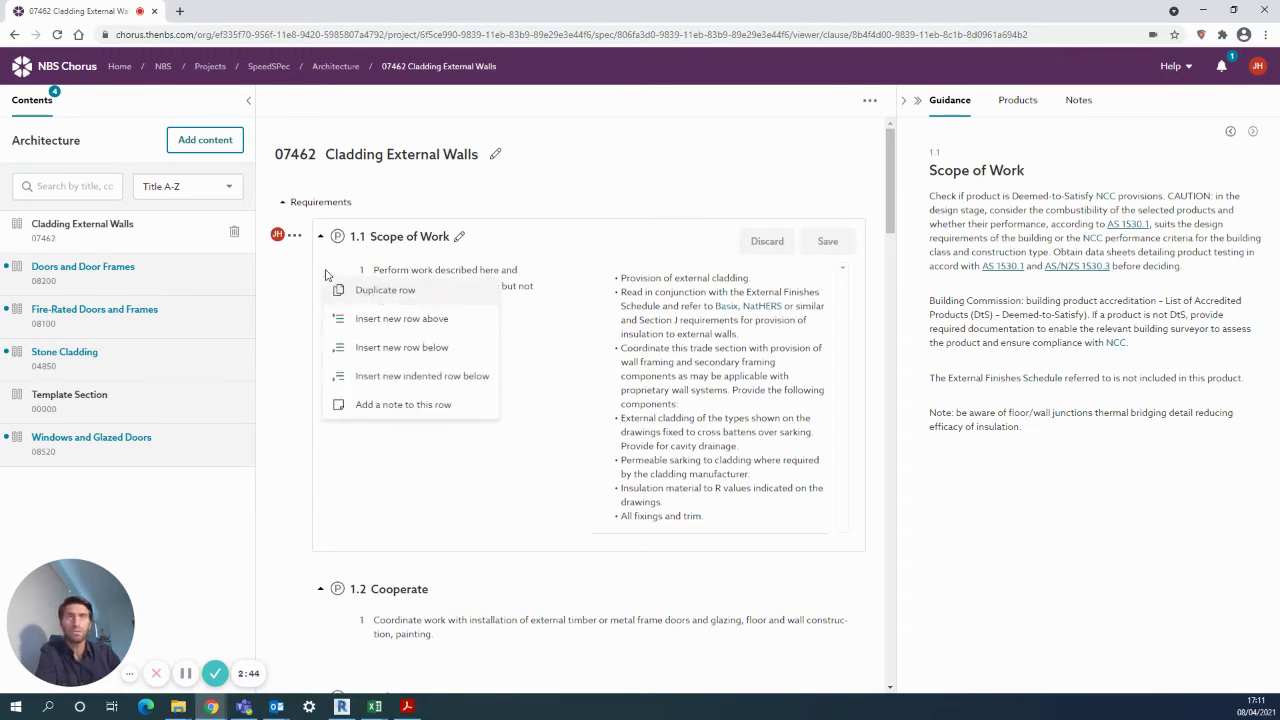
pyautogui.click(365, 347)
pyautogui.click(328, 553)
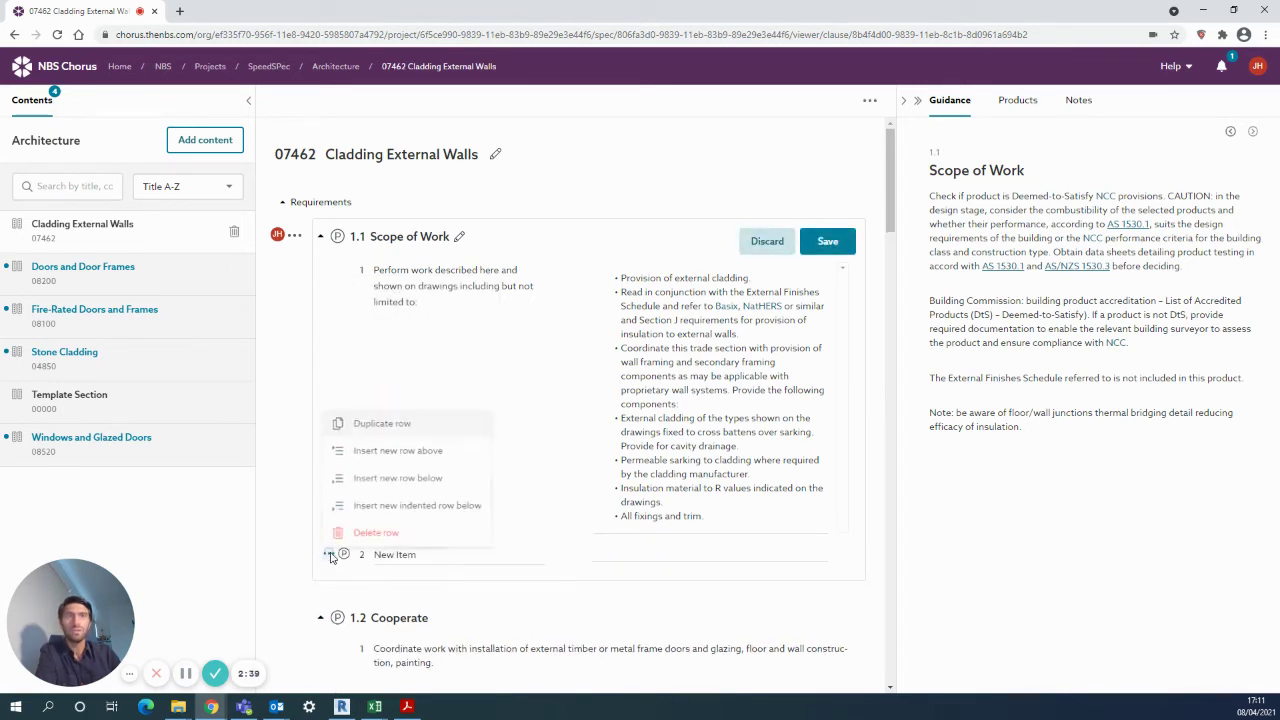
pyautogui.click(380, 504)
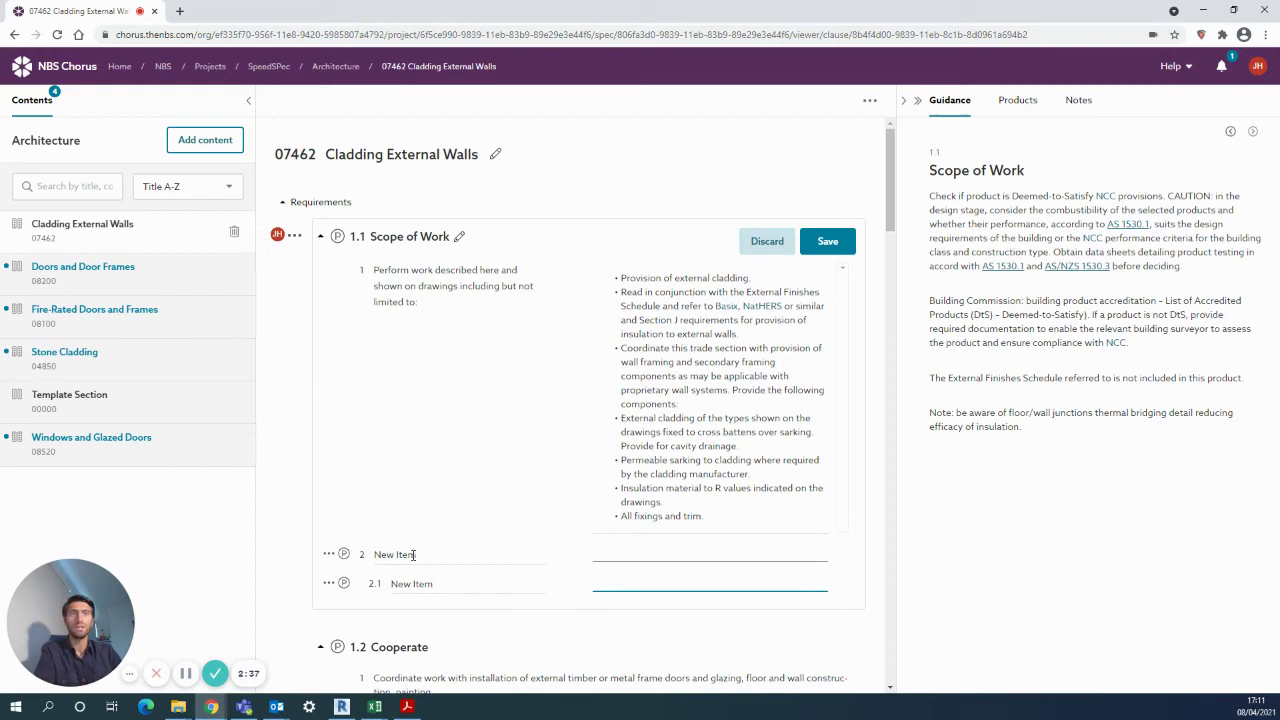
# - Enter "Info" as the text of the new line 2 and exclude line 1 from the Scope of Work clause
pyautogui.tripleClick(414, 554)
pyautogui.write('Inf')
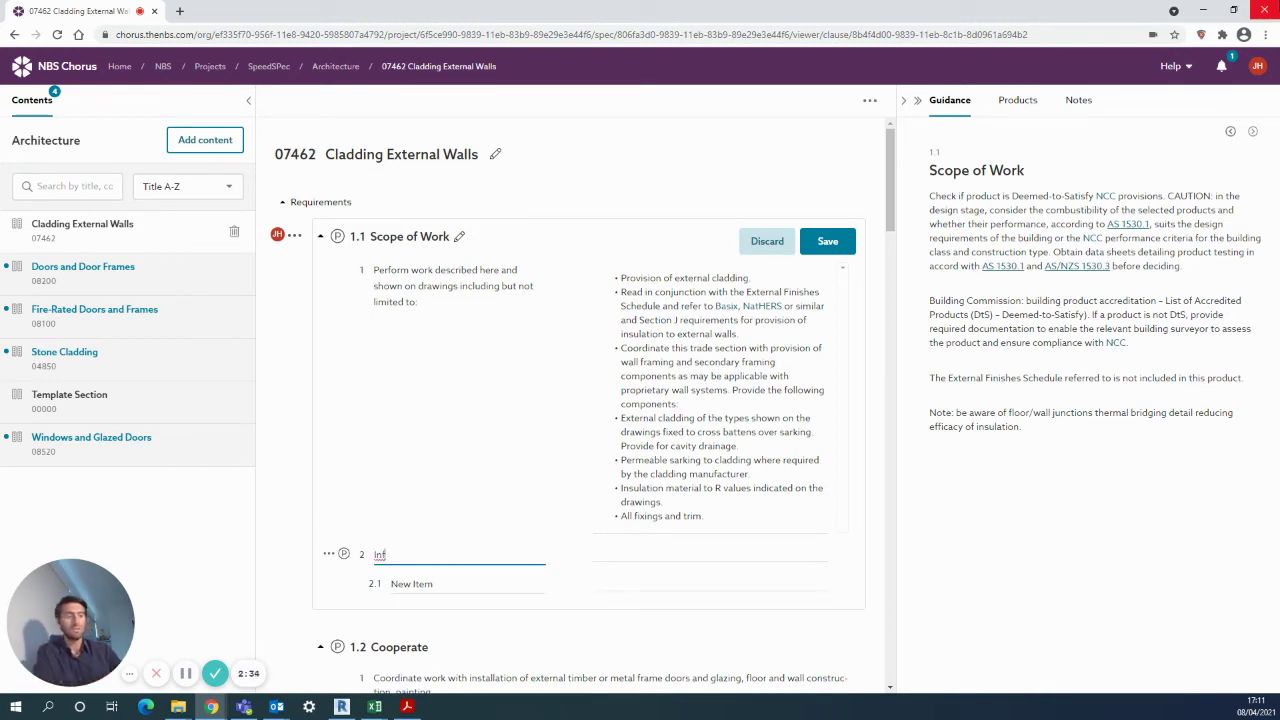
pyautogui.write('o')
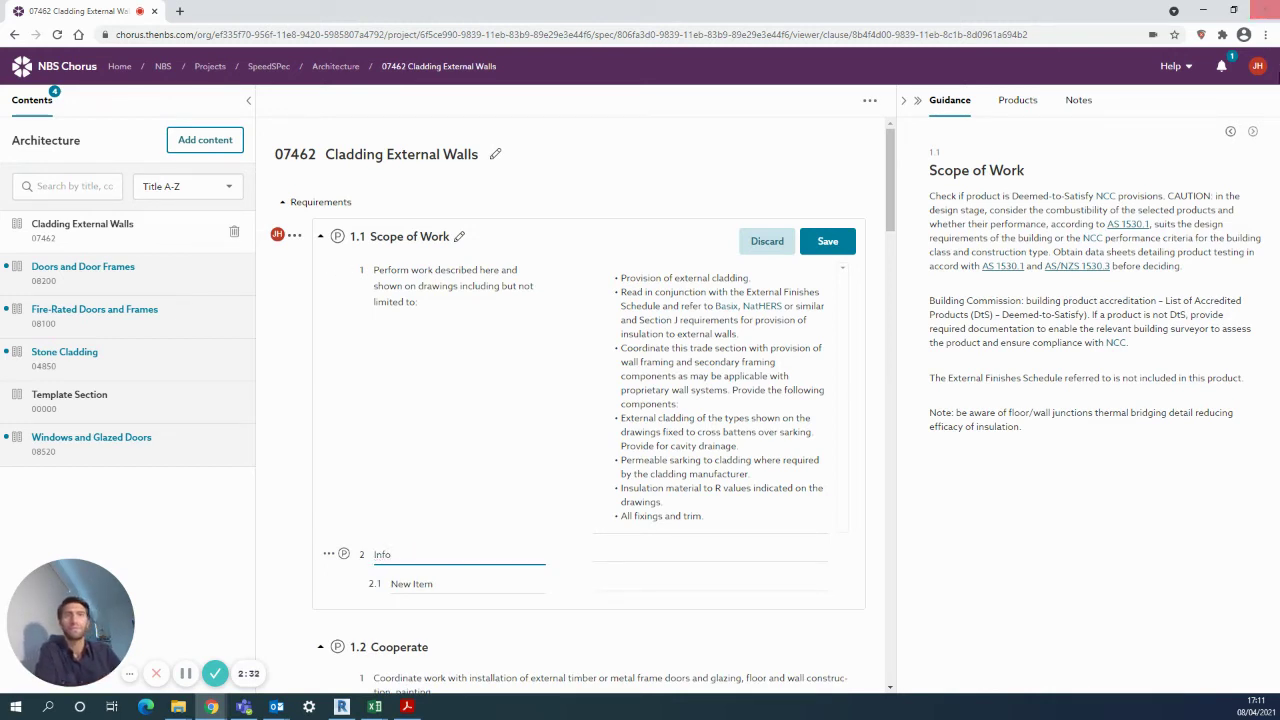
pyautogui.click(389, 262)
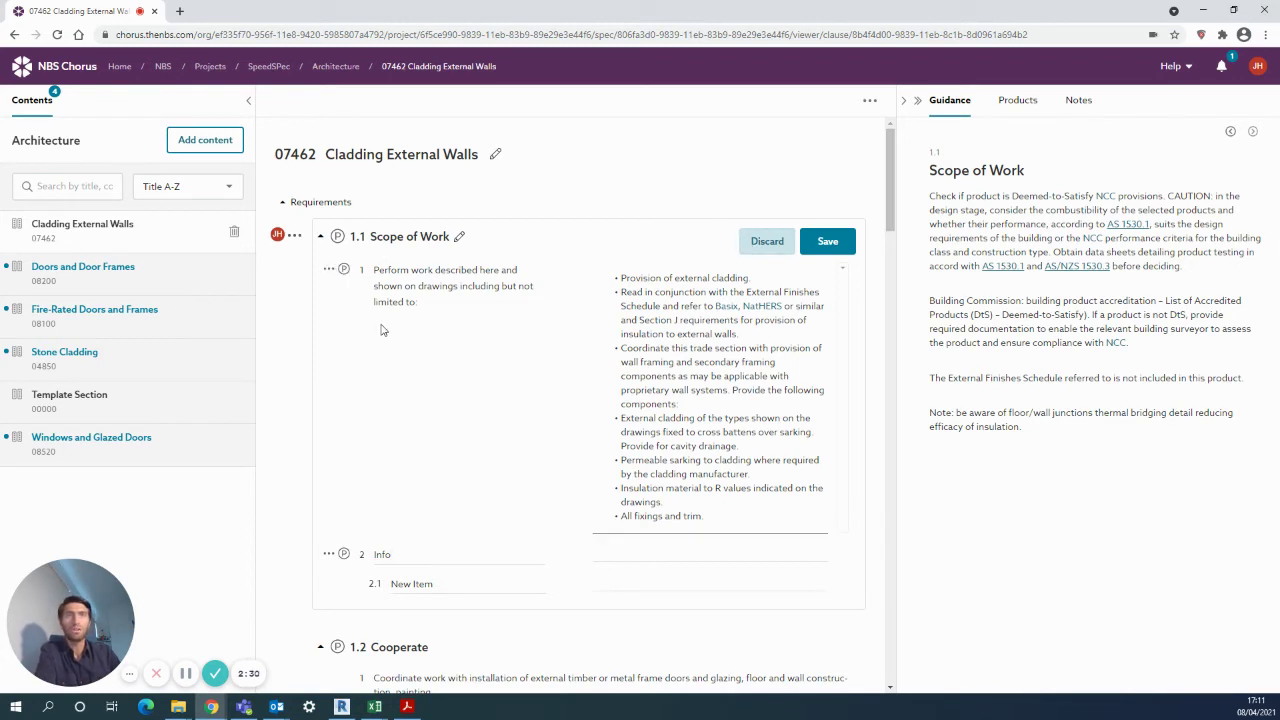
pyautogui.click(344, 271)
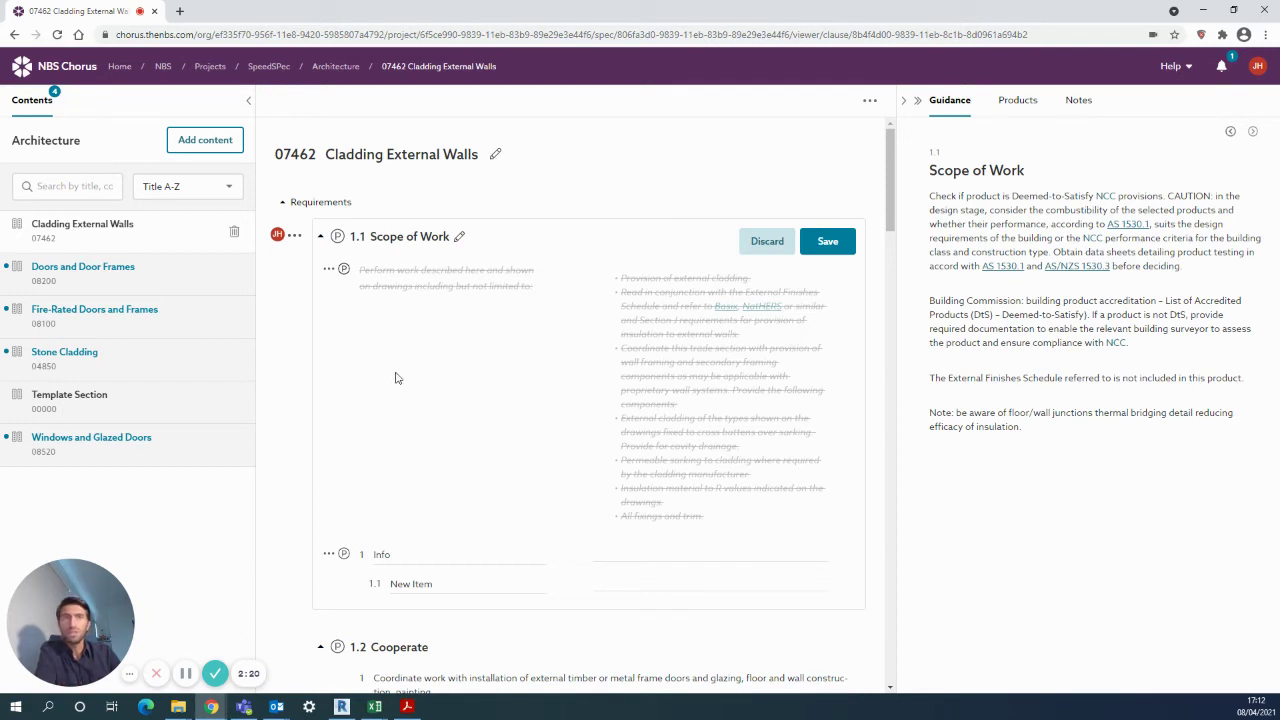
# - Add the note "Note" to the struck-out first row of Scope of Work and save the clause
pyautogui.click(328, 273)
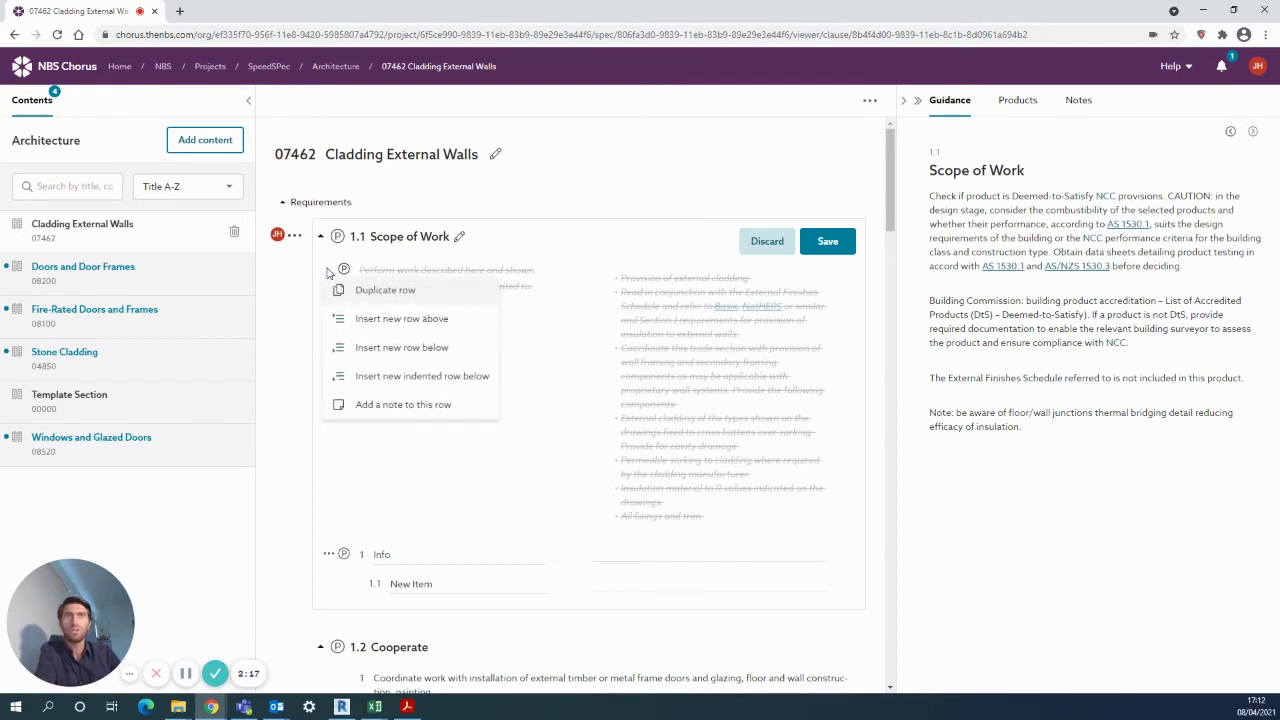
pyautogui.click(381, 411)
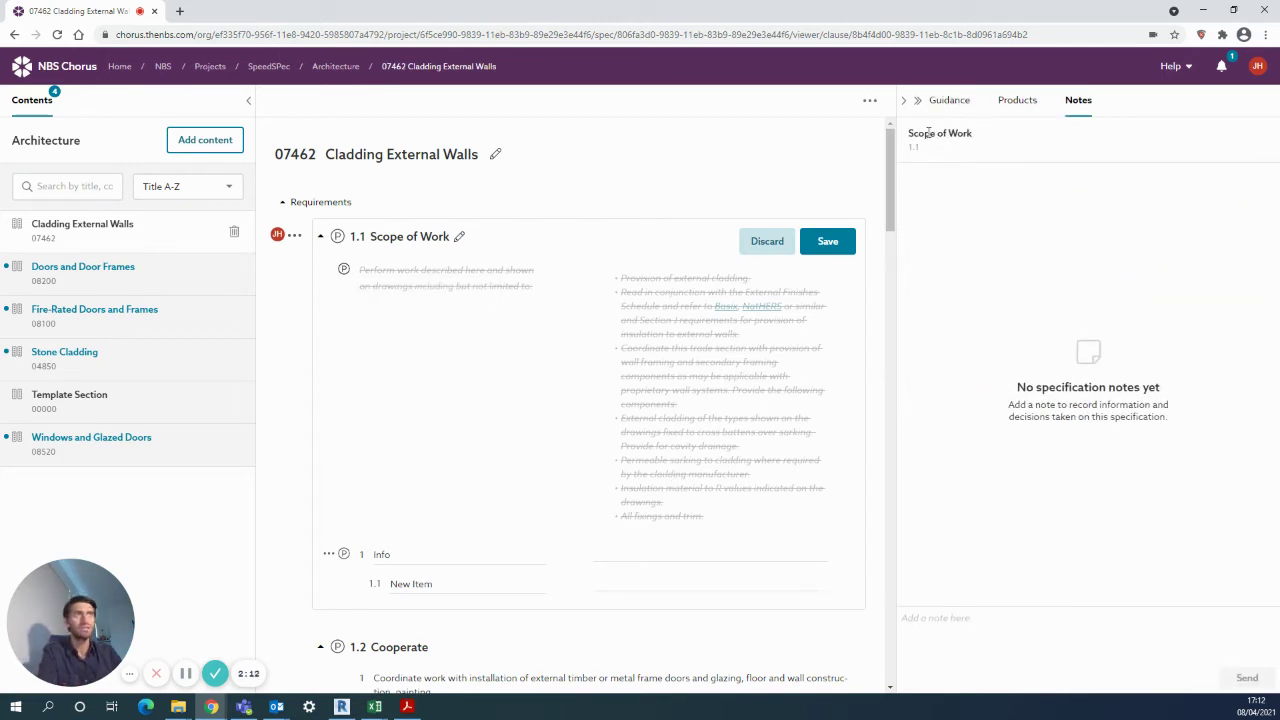
pyautogui.click(910, 618)
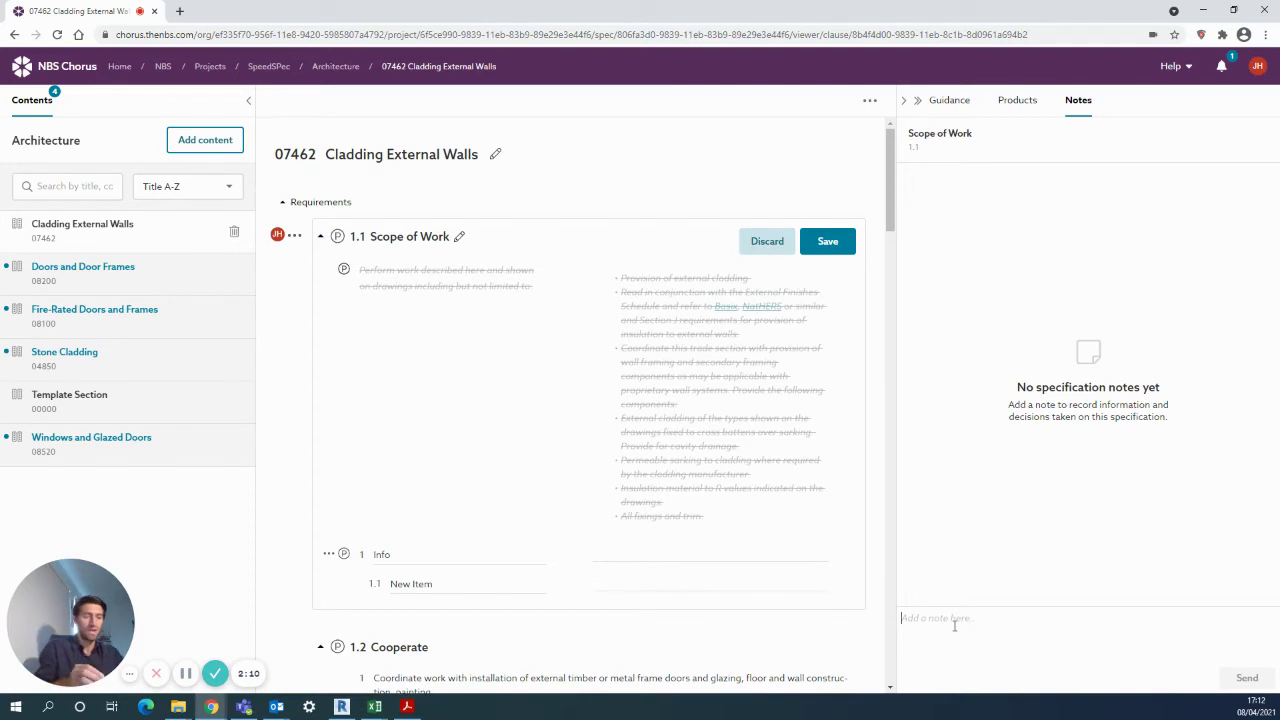
pyautogui.write('Note')
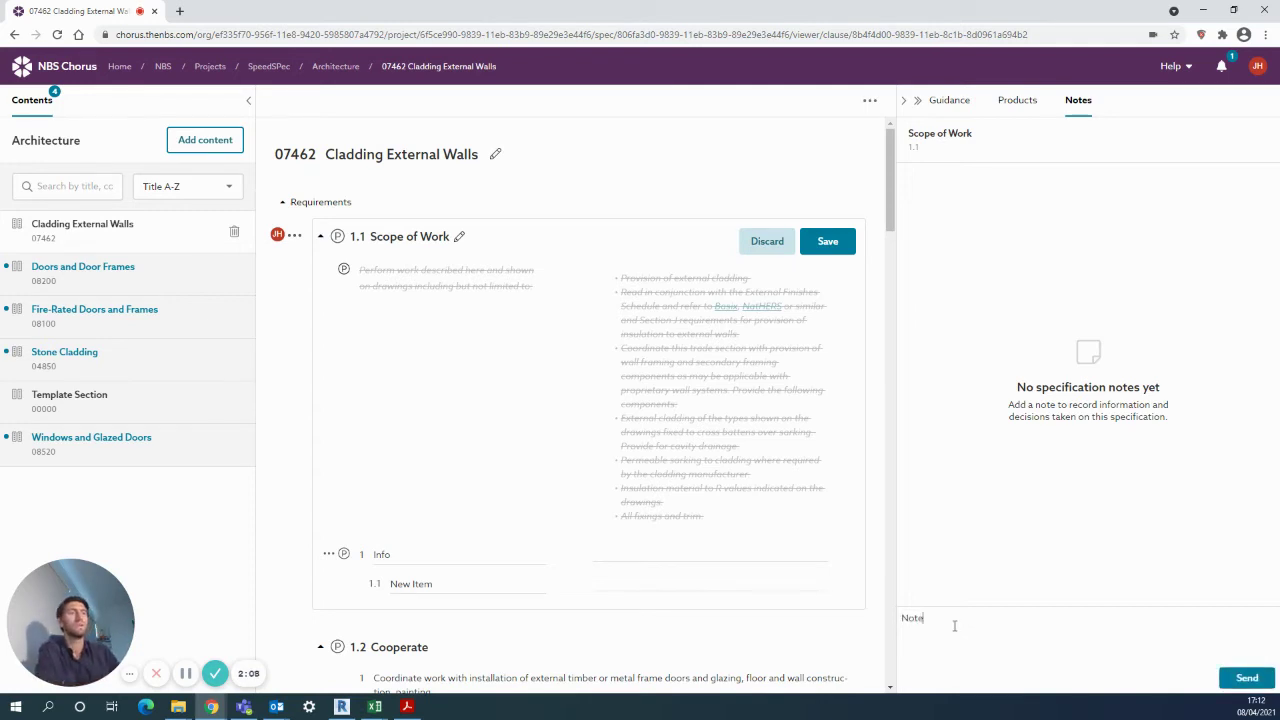
pyautogui.click(1228, 678)
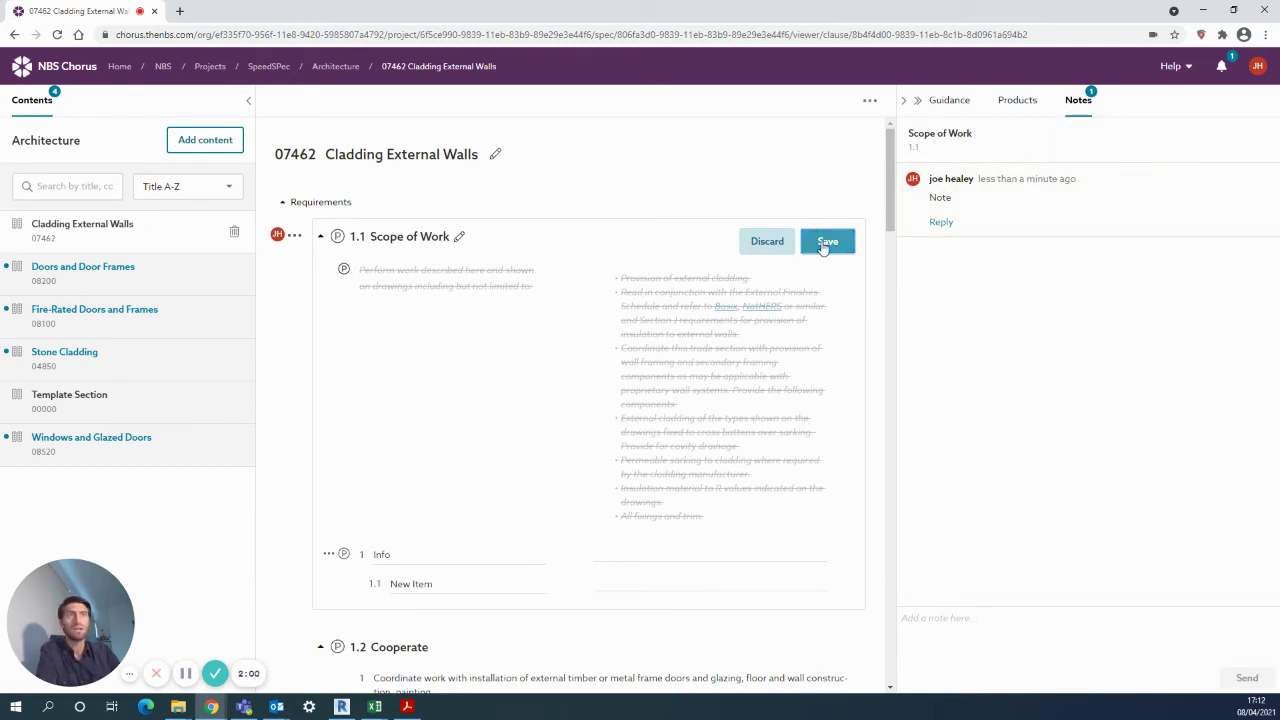
# - Review the list of notes for the Architecture specification and return to its contents
pyautogui.click(335, 67)
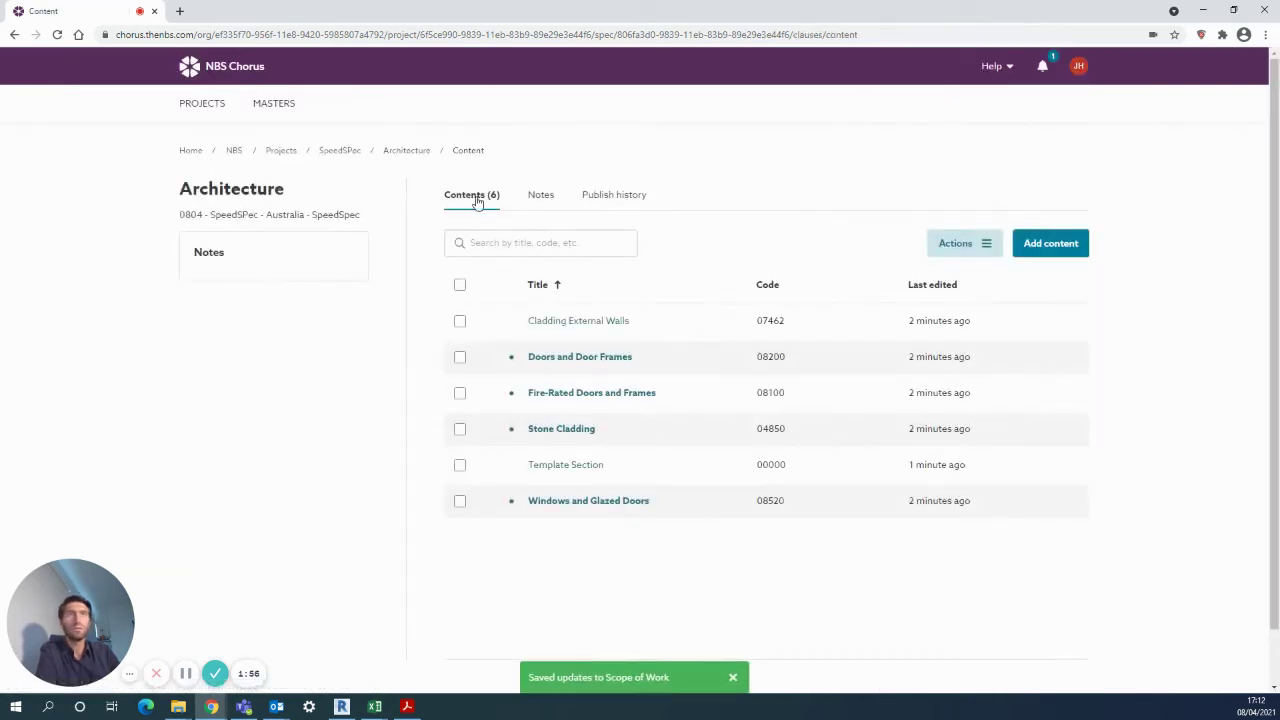
pyautogui.click(552, 198)
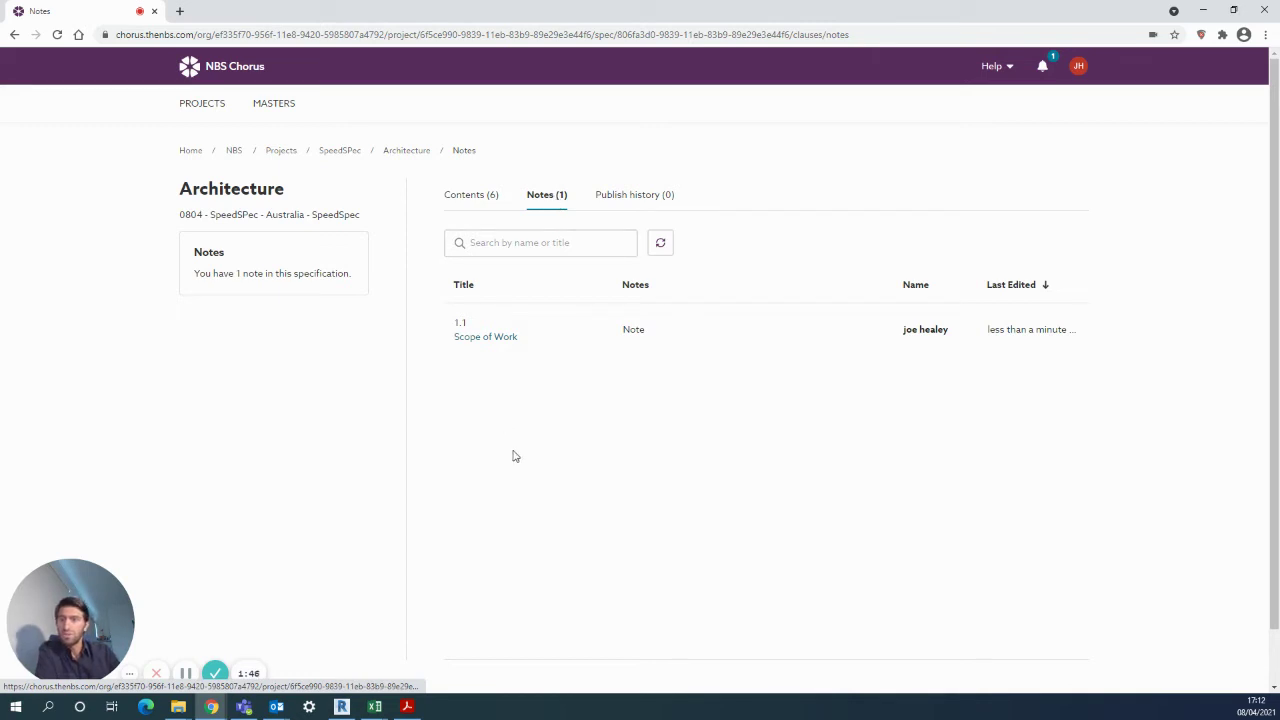
pyautogui.click(406, 152)
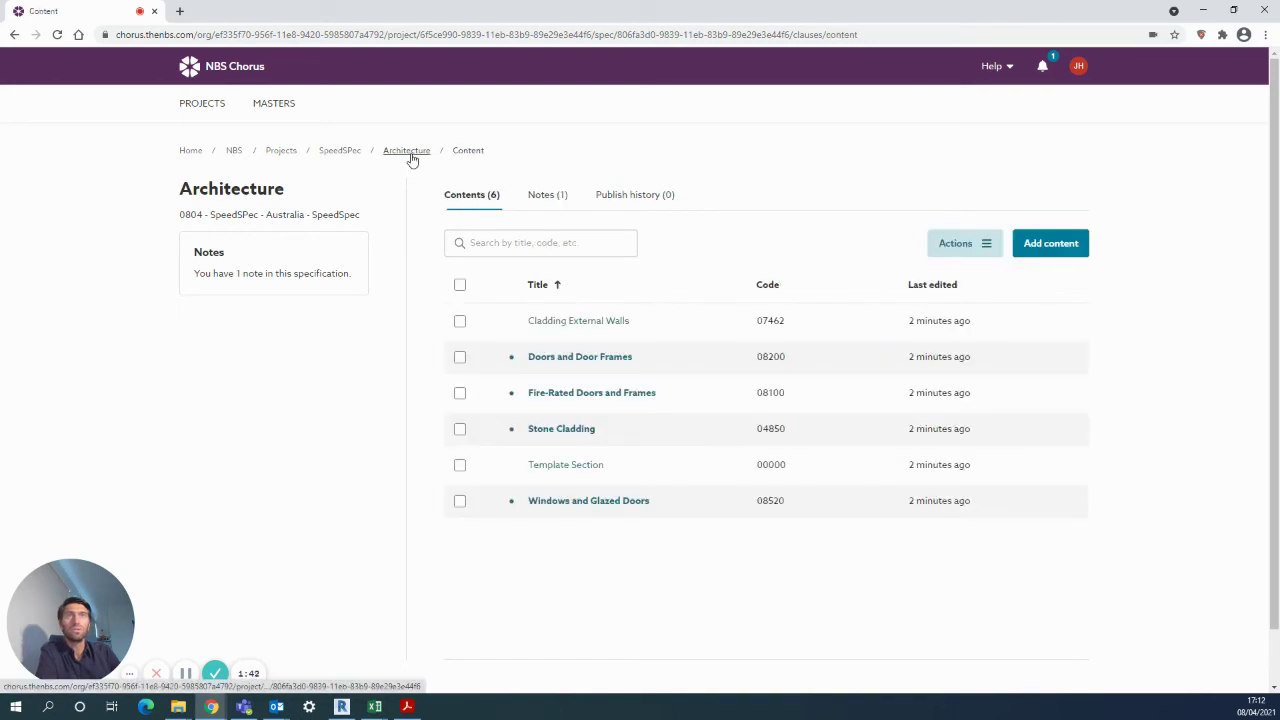
# - Reopen Cladding External Walls and check the last edited details of the Scope of Work clause and their display option
pyautogui.click(544, 326)
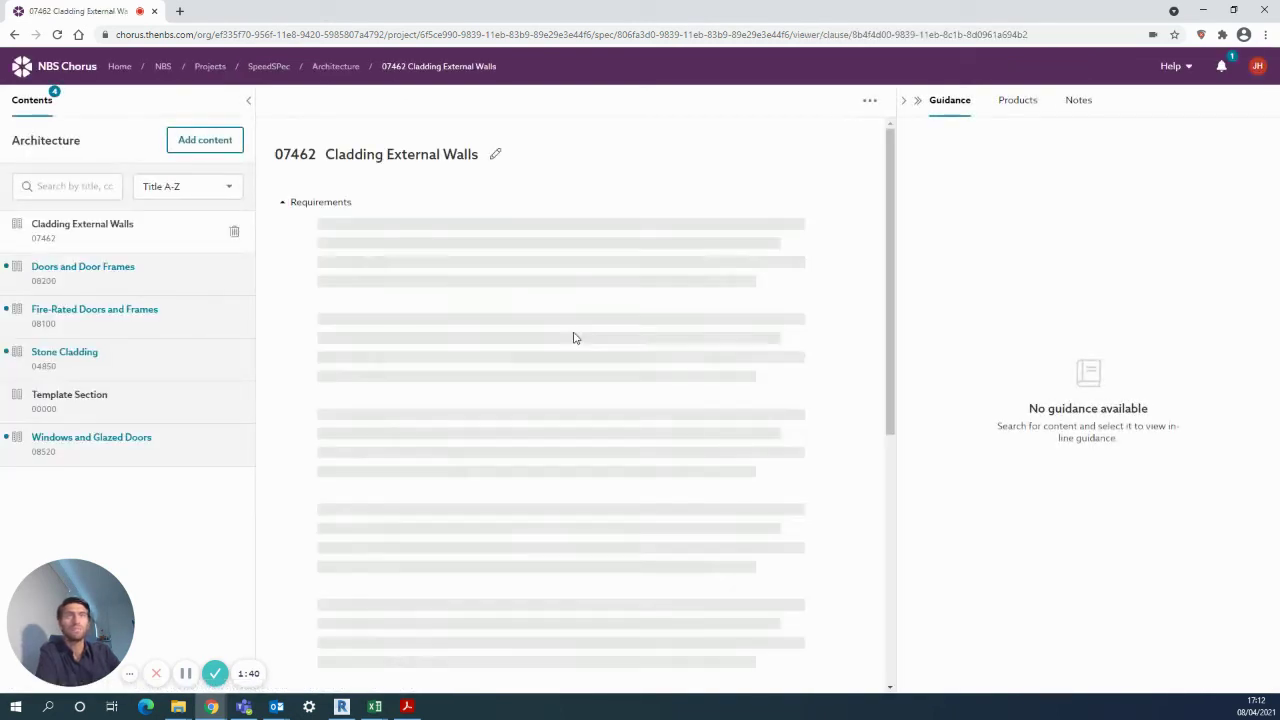
pyautogui.moveTo(797, 241)
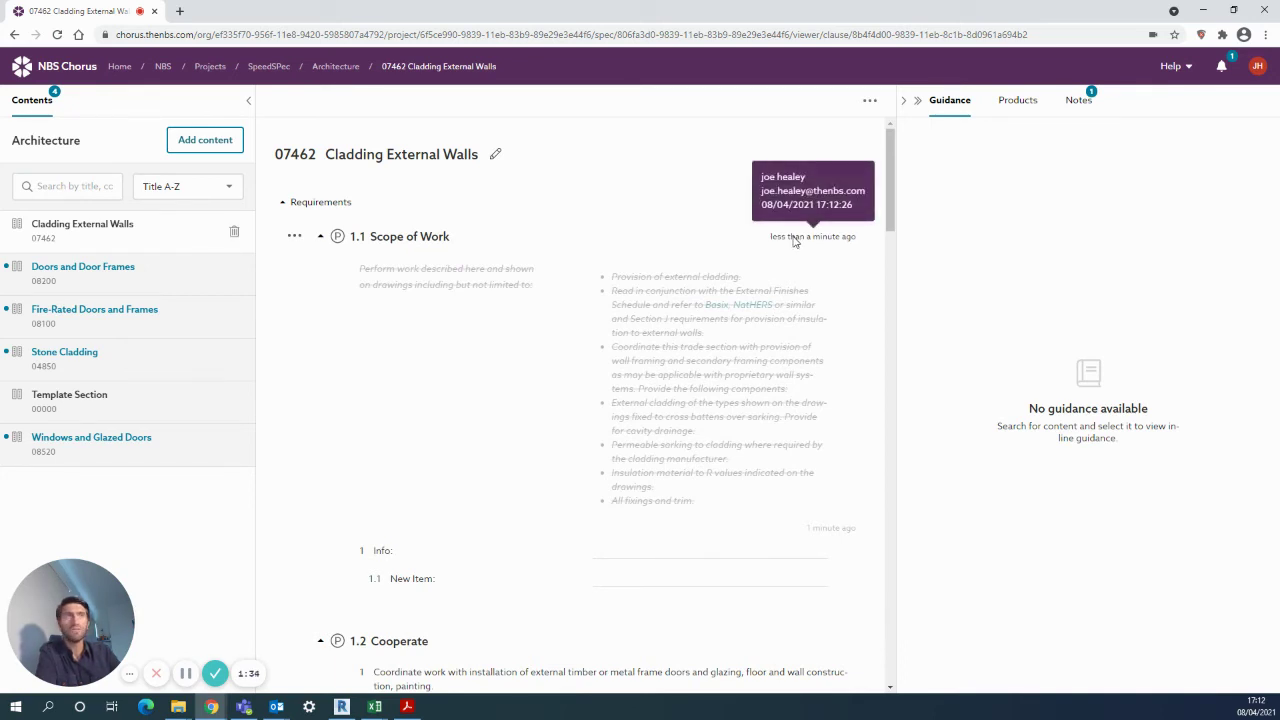
pyautogui.click(869, 103)
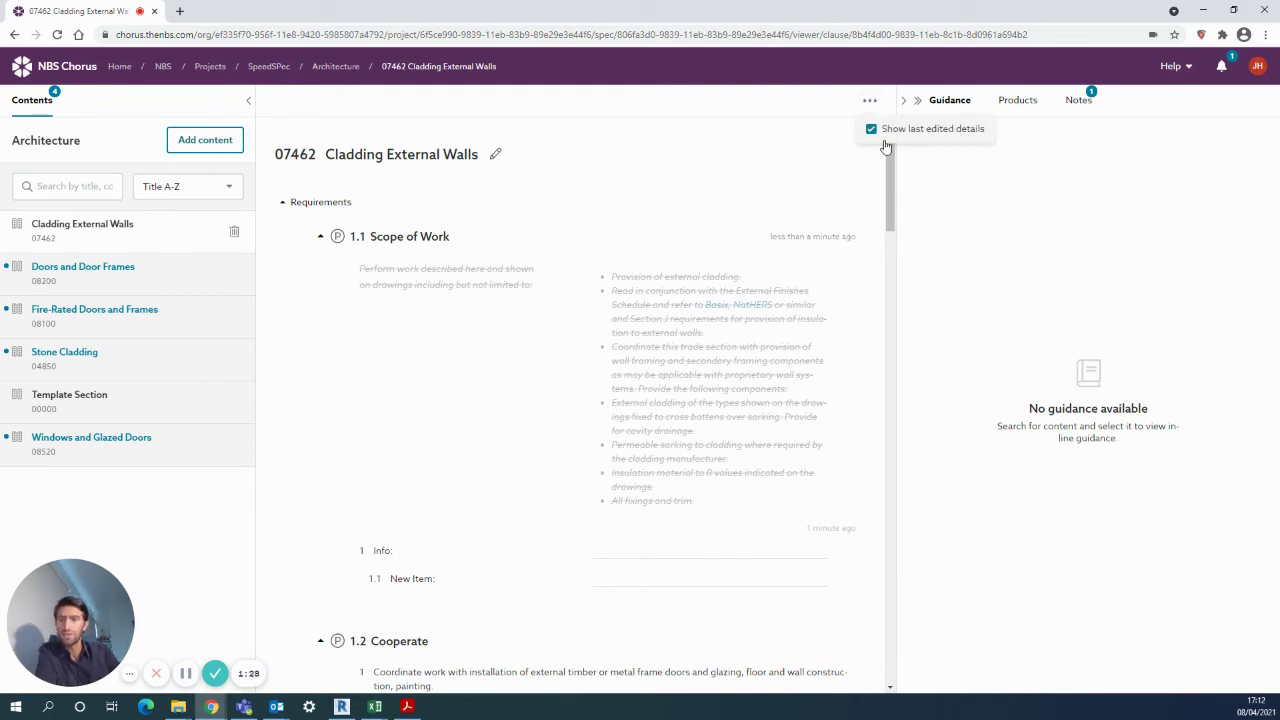
pyautogui.click(475, 394)
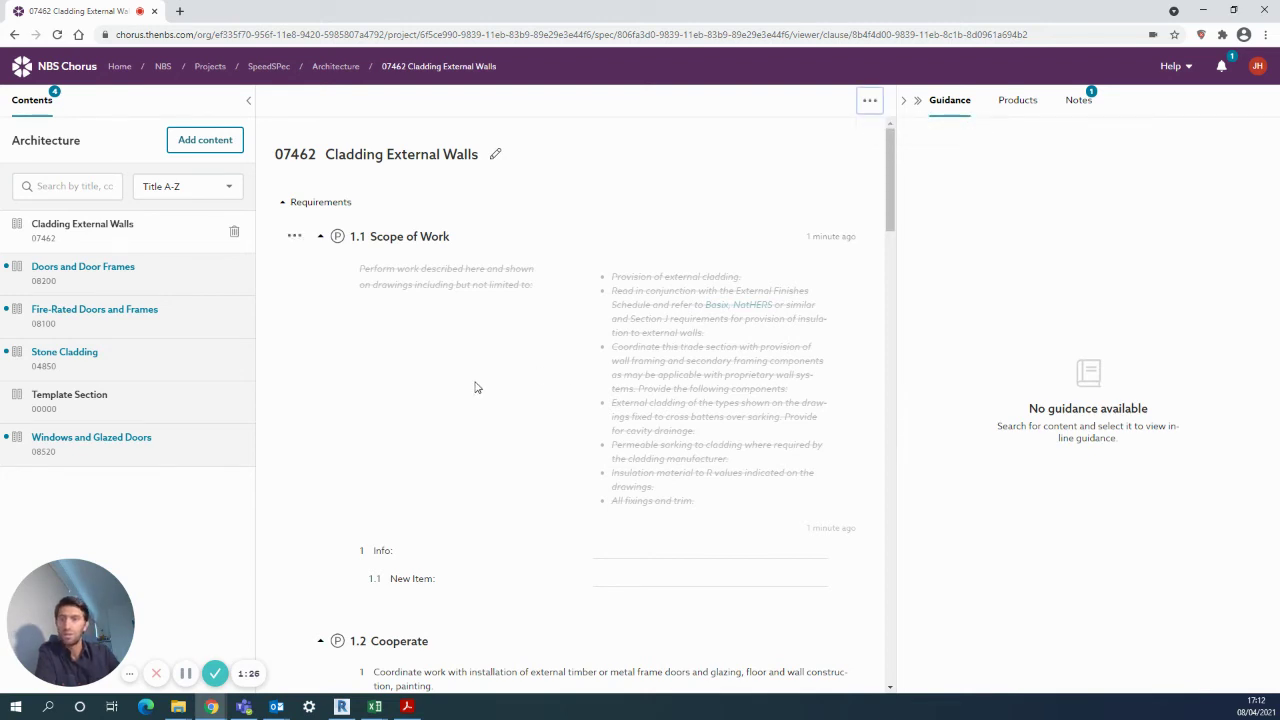
# - Publish the Cladding External Walls, Doors and Door Frames, and Fire-Rated Doors and Frames sections as a PDF titled Architecture, without comparing a previous version
pyautogui.click(340, 70)
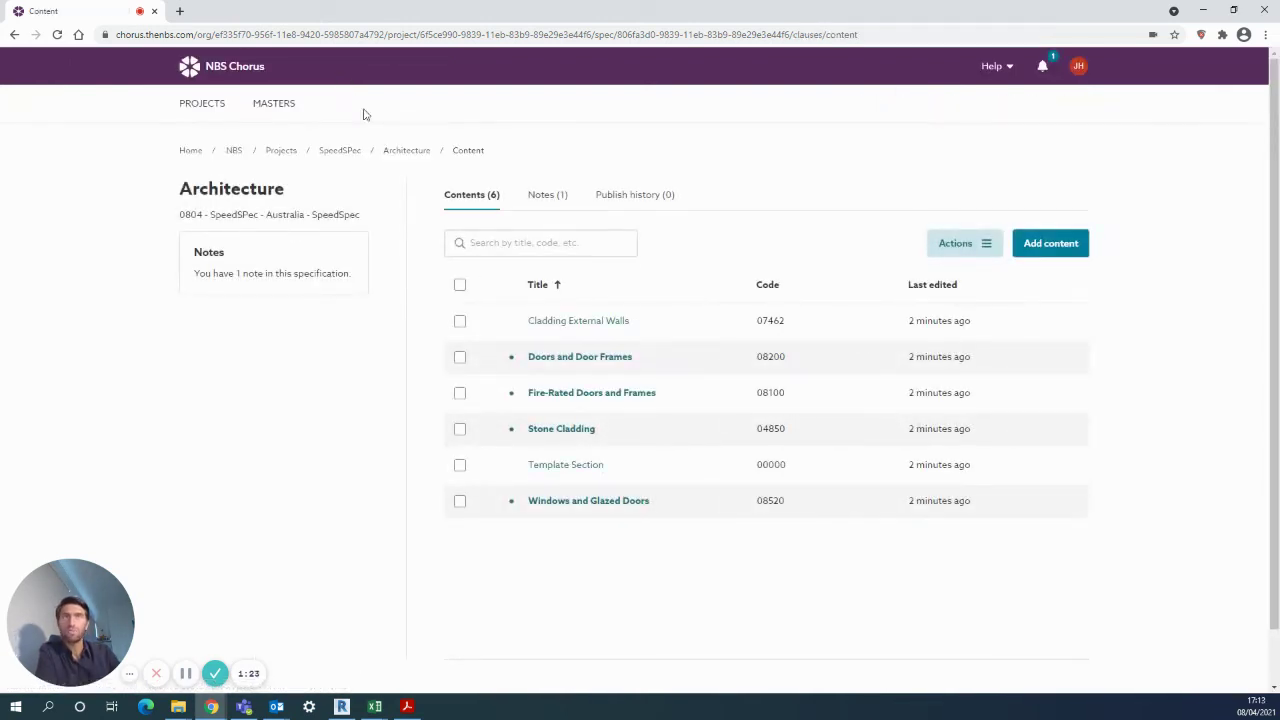
pyautogui.click(460, 320)
pyautogui.click(460, 356)
pyautogui.click(460, 392)
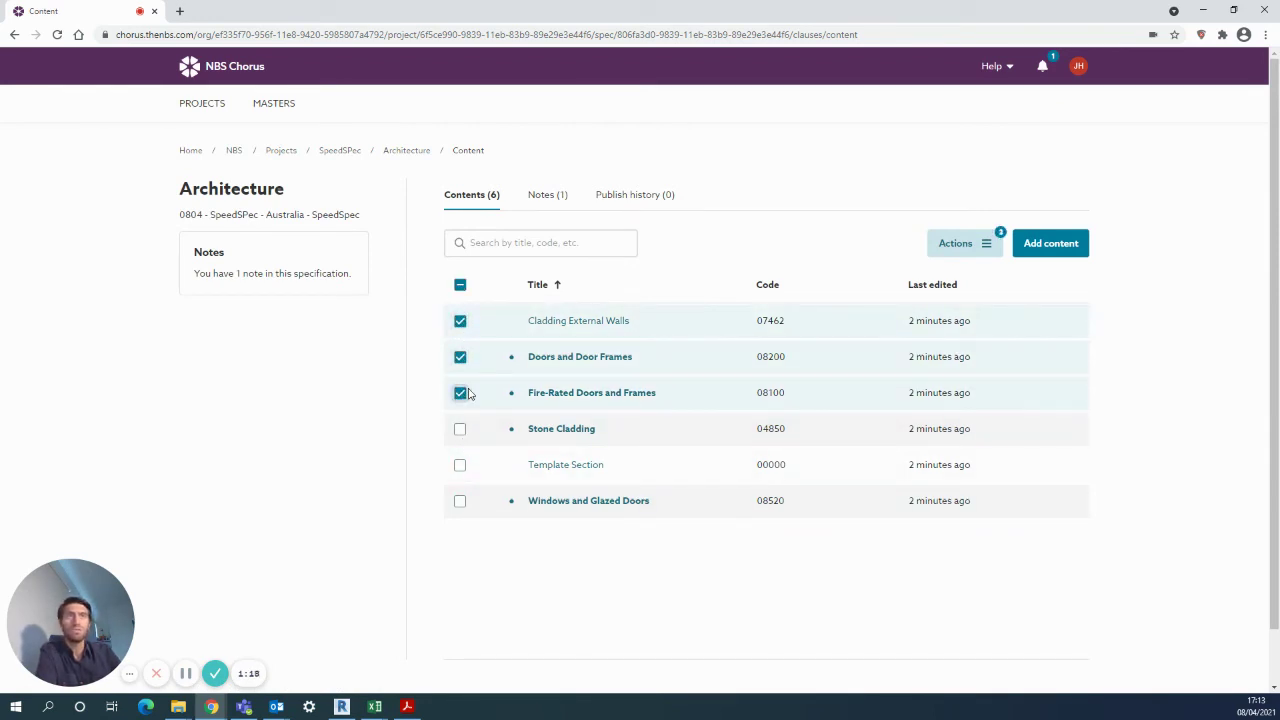
pyautogui.click(958, 244)
pyautogui.click(966, 271)
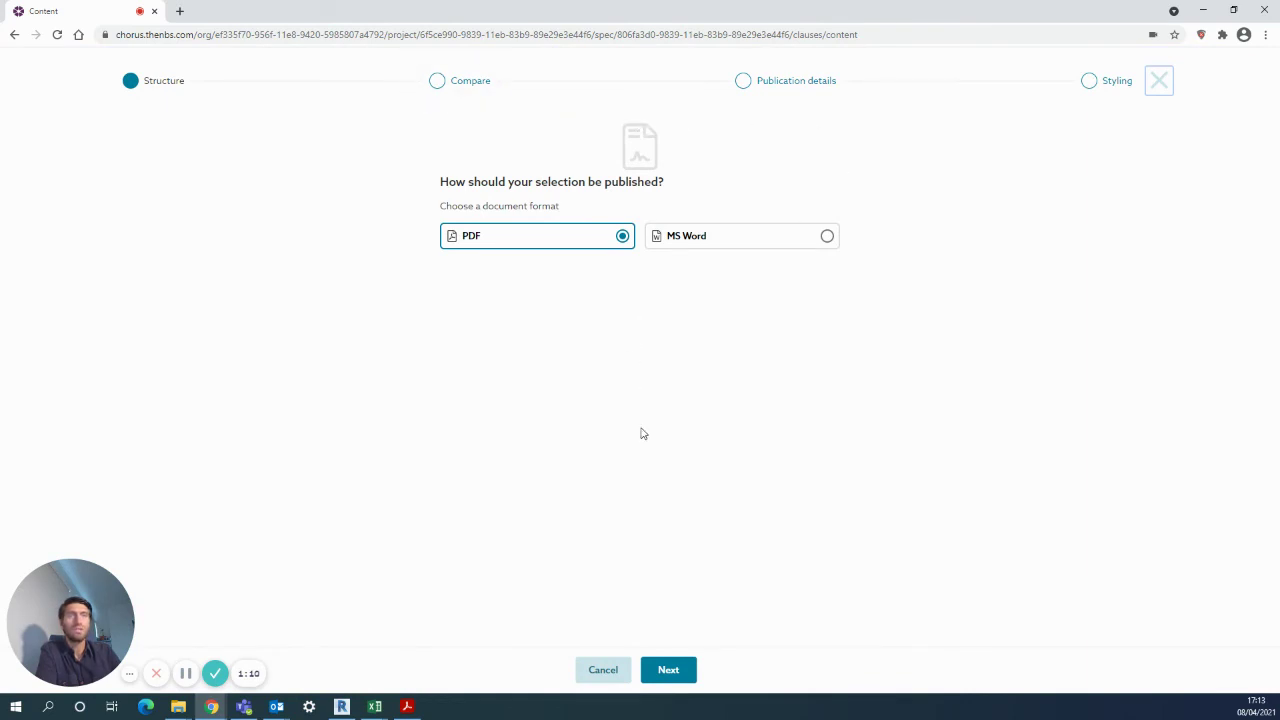
pyautogui.click(667, 671)
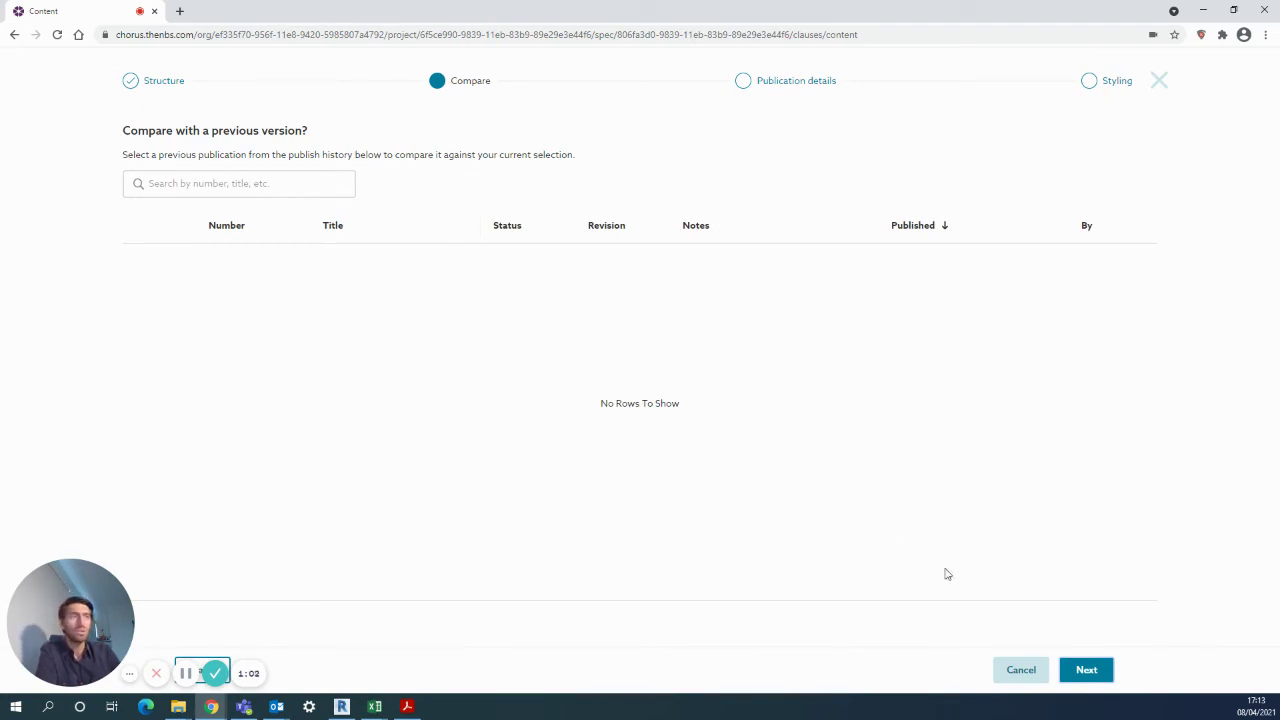
pyautogui.click(1086, 670)
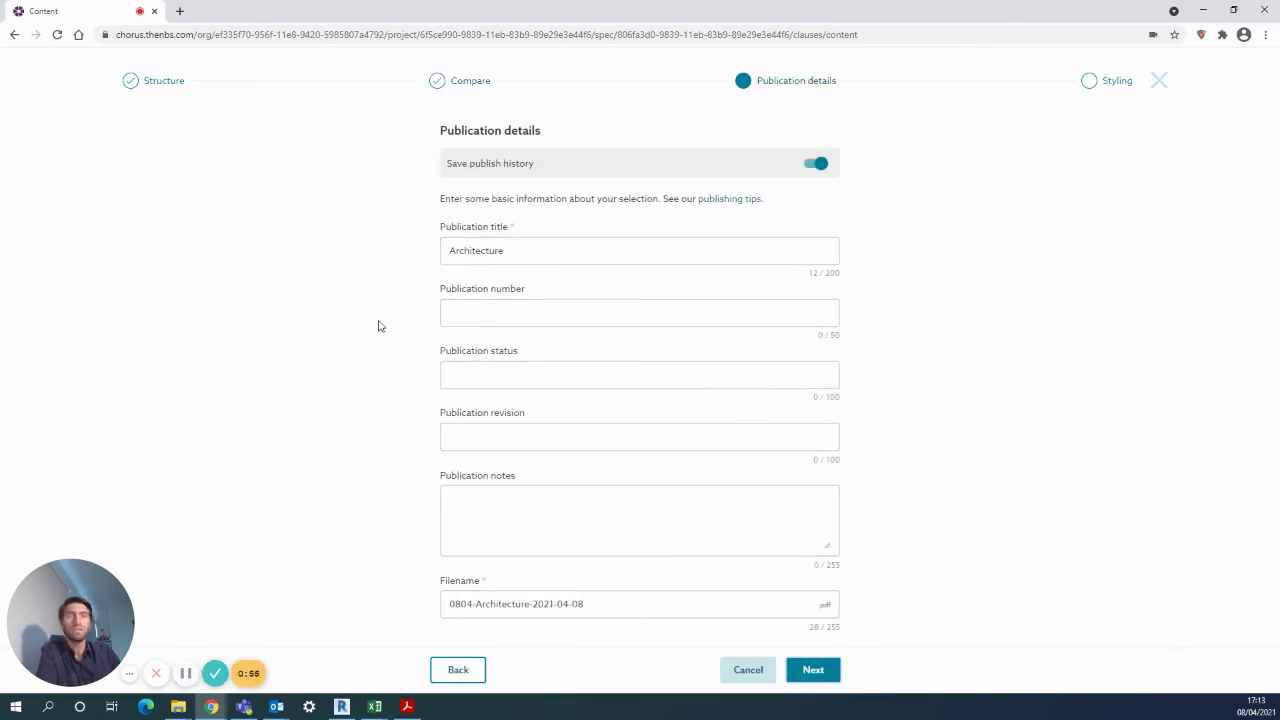
pyautogui.click(811, 670)
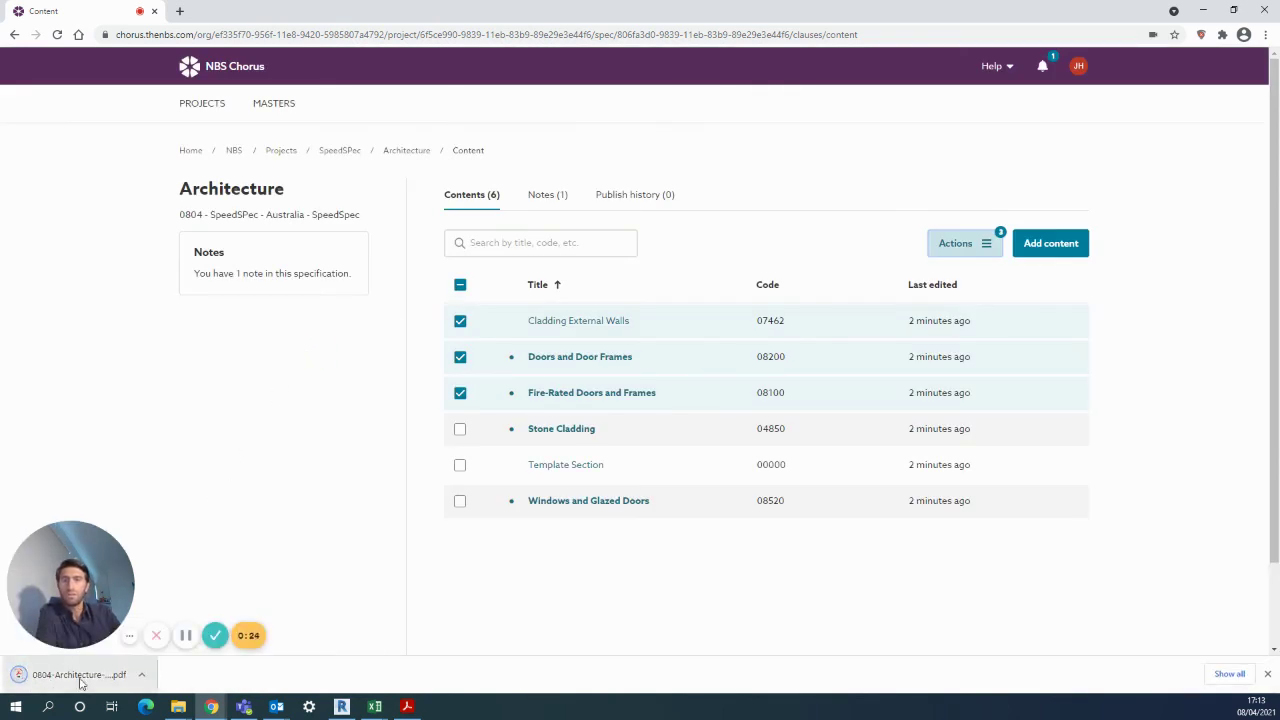
# - Open the downloaded Architecture PDF and examine its cover and contents page
pyautogui.click(80, 676)
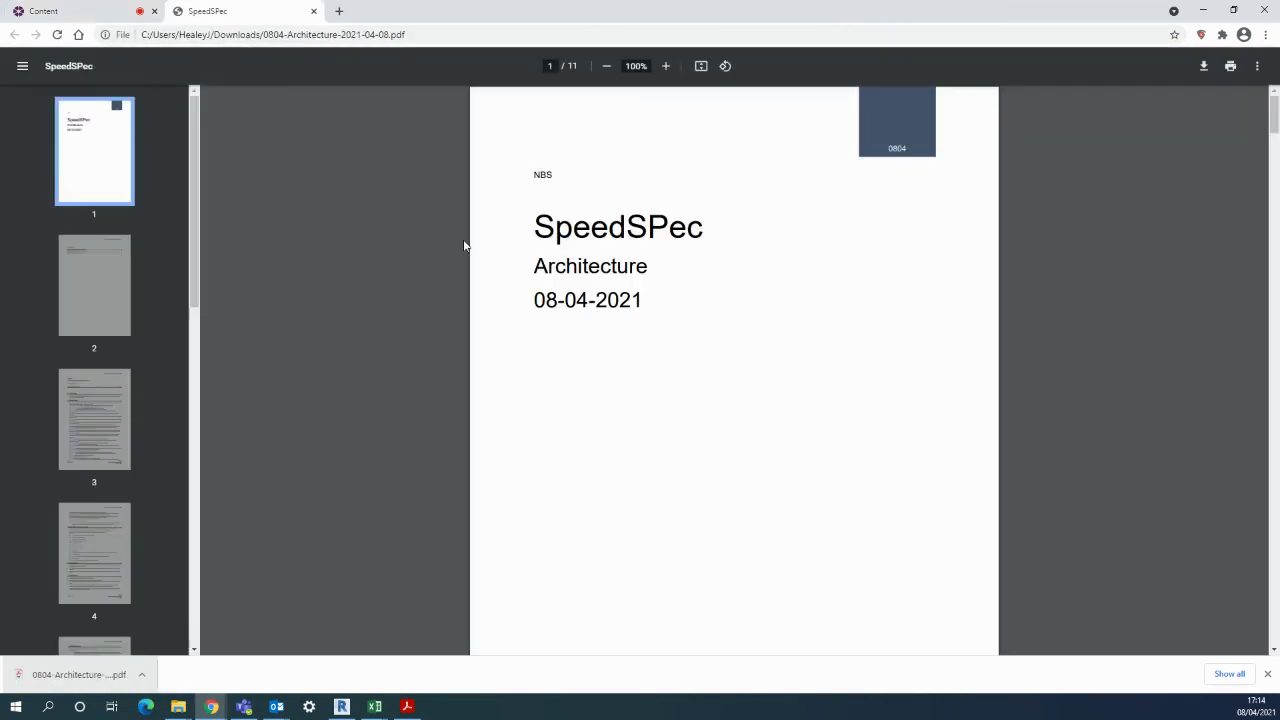
pyautogui.scroll(-4, 464, 245)
pyautogui.scroll(-2, 464, 245)
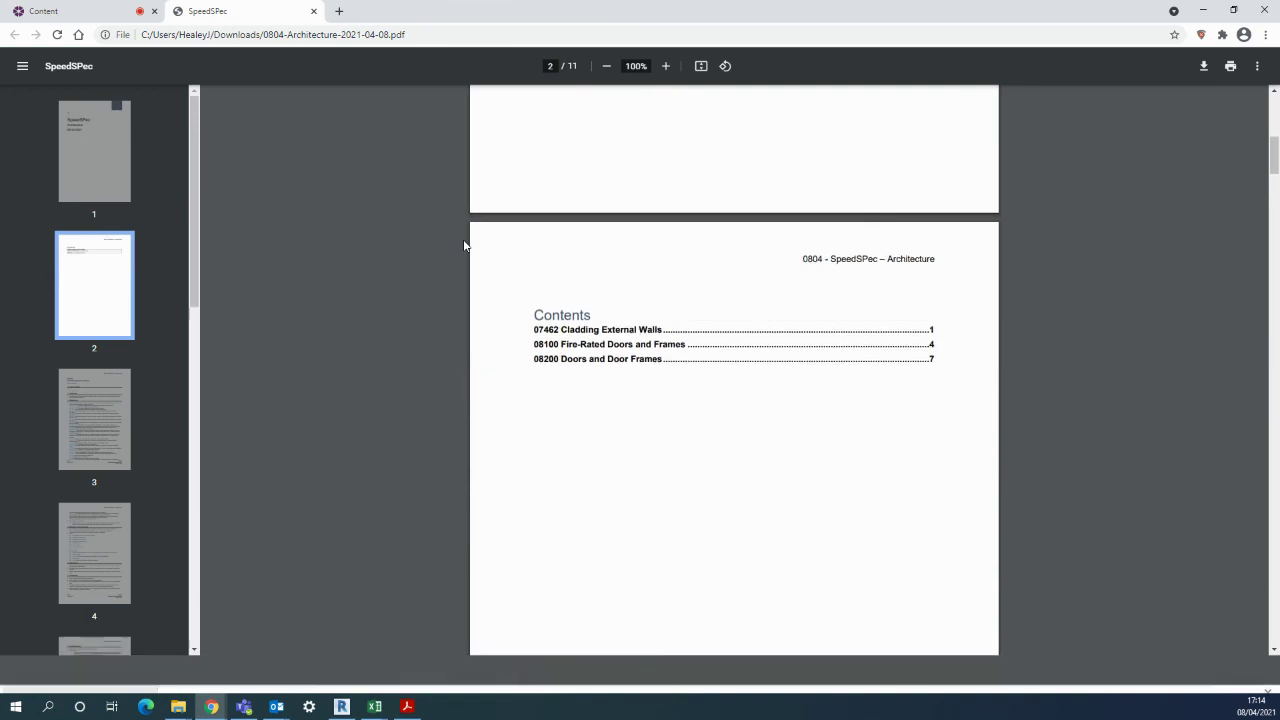